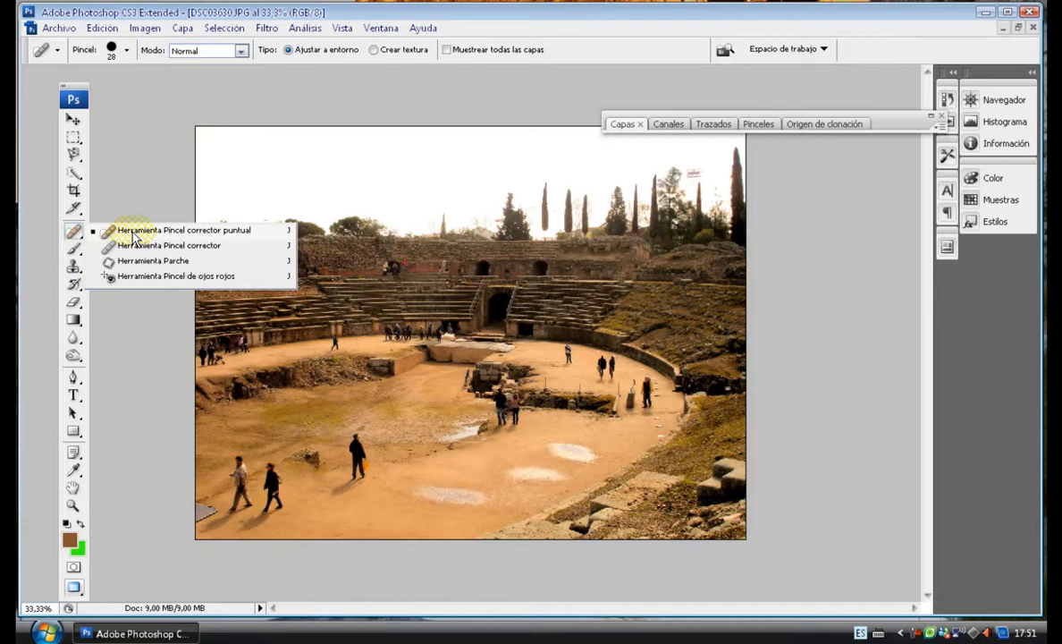
# Step: Paint out the lone standing person and the walking couple on the arena sand with the Spot Healing Brush
pyautogui.click(134, 232)
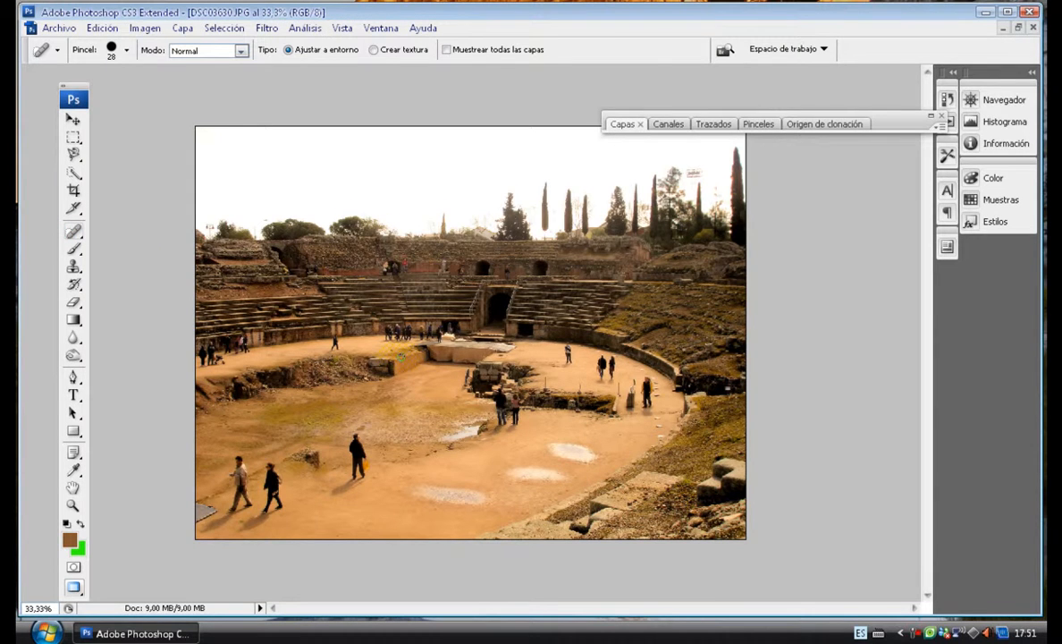
pyautogui.scroll(4, 405, 362)
pyautogui.press('space')
pyautogui.moveTo(583, 358); pyautogui.dragTo(221, 240)
pyautogui.moveTo(471, 345); pyautogui.dragTo(355, 347)
pyautogui.moveTo(458, 296)
pyautogui.mouseDown()
pyautogui.moveTo(379, 296)
pyautogui.moveTo(392, 306)
pyautogui.mouseUp()
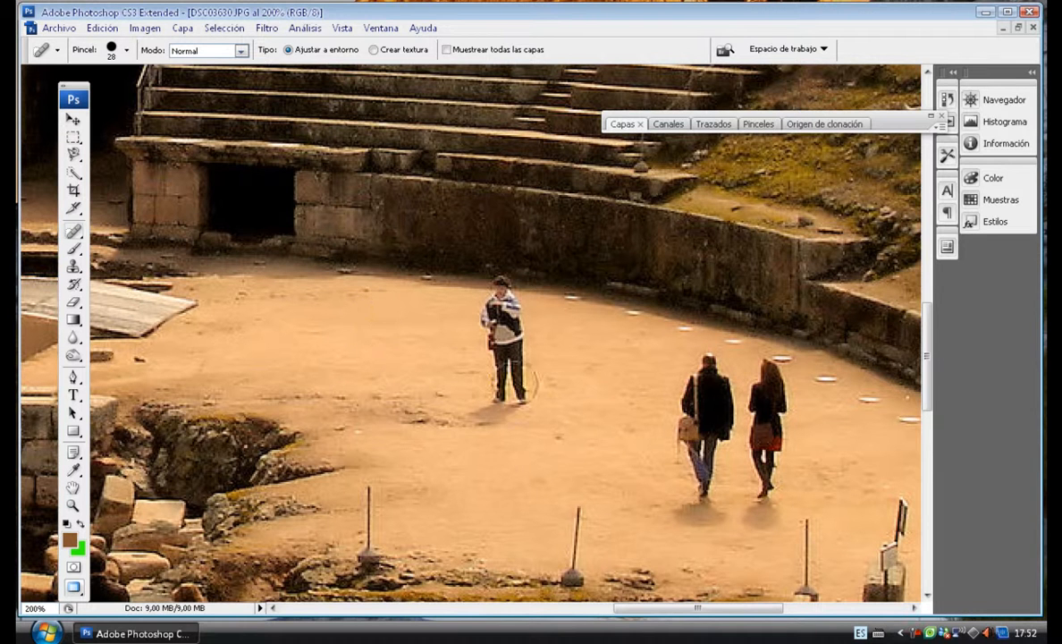
pyautogui.moveTo(488, 311)
pyautogui.mouseDown()
pyautogui.moveTo(506, 363)
pyautogui.moveTo(478, 418)
pyautogui.moveTo(483, 344)
pyautogui.moveTo(469, 304)
pyautogui.moveTo(498, 315)
pyautogui.moveTo(462, 292)
pyautogui.mouseUp()
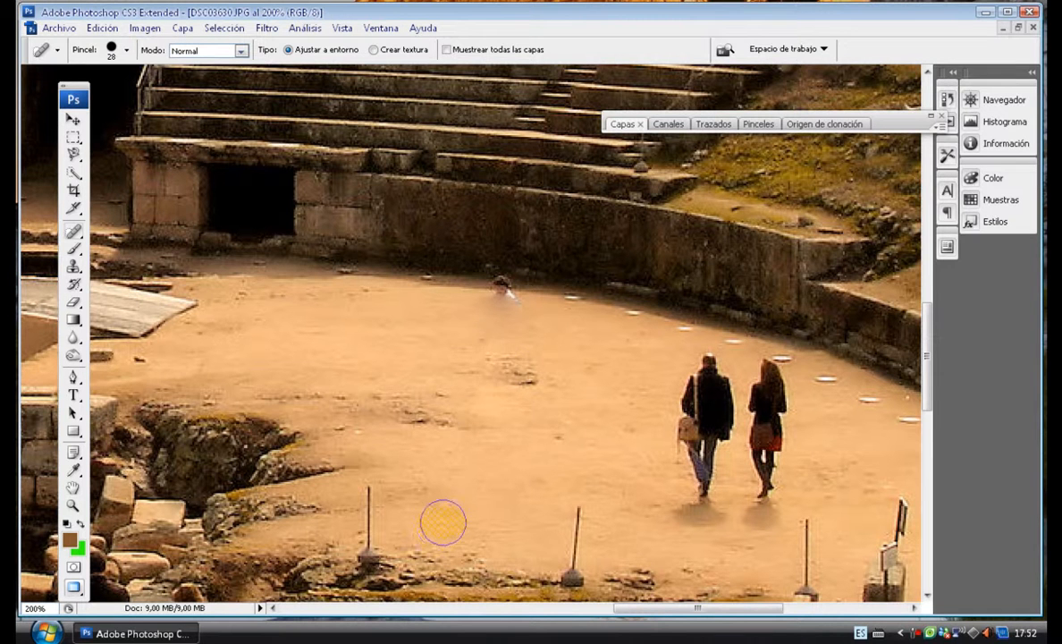
pyautogui.moveTo(508, 324)
pyautogui.mouseDown()
pyautogui.moveTo(520, 315)
pyautogui.moveTo(482, 315)
pyautogui.mouseUp()
pyautogui.moveTo(667, 360)
pyautogui.mouseDown()
pyautogui.moveTo(716, 361)
pyautogui.moveTo(694, 387)
pyautogui.moveTo(708, 478)
pyautogui.moveTo(757, 488)
pyautogui.moveTo(754, 408)
pyautogui.moveTo(768, 380)
pyautogui.moveTo(773, 390)
pyautogui.moveTo(765, 380)
pyautogui.moveTo(745, 478)
pyautogui.moveTo(778, 461)
pyautogui.moveTo(726, 410)
pyautogui.moveTo(725, 487)
pyautogui.moveTo(691, 510)
pyautogui.moveTo(747, 490)
pyautogui.mouseUp()
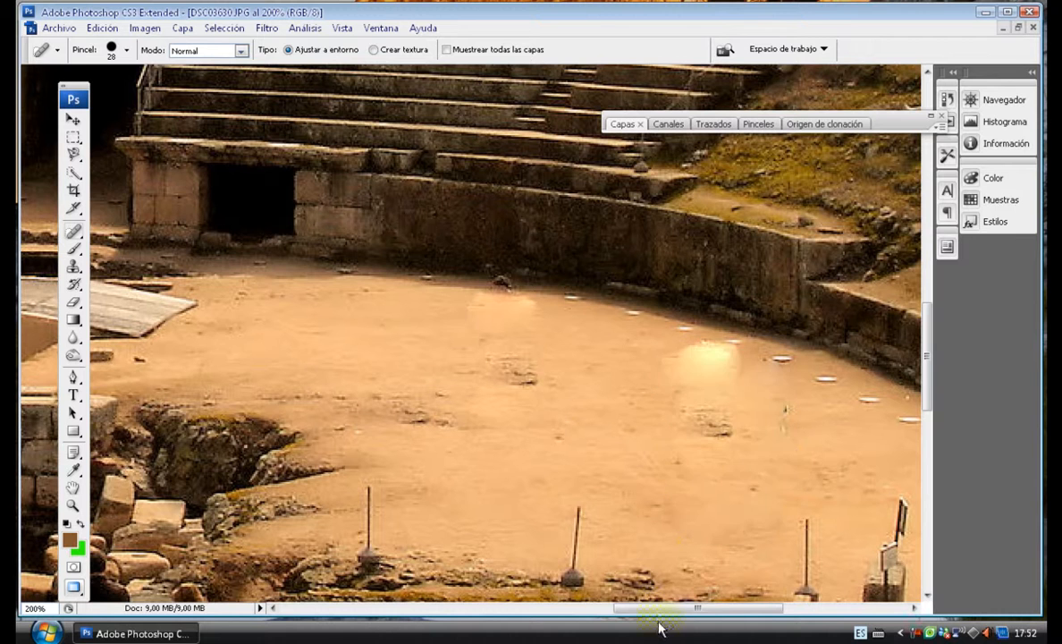
pyautogui.moveTo(687, 371); pyautogui.dragTo(718, 365)
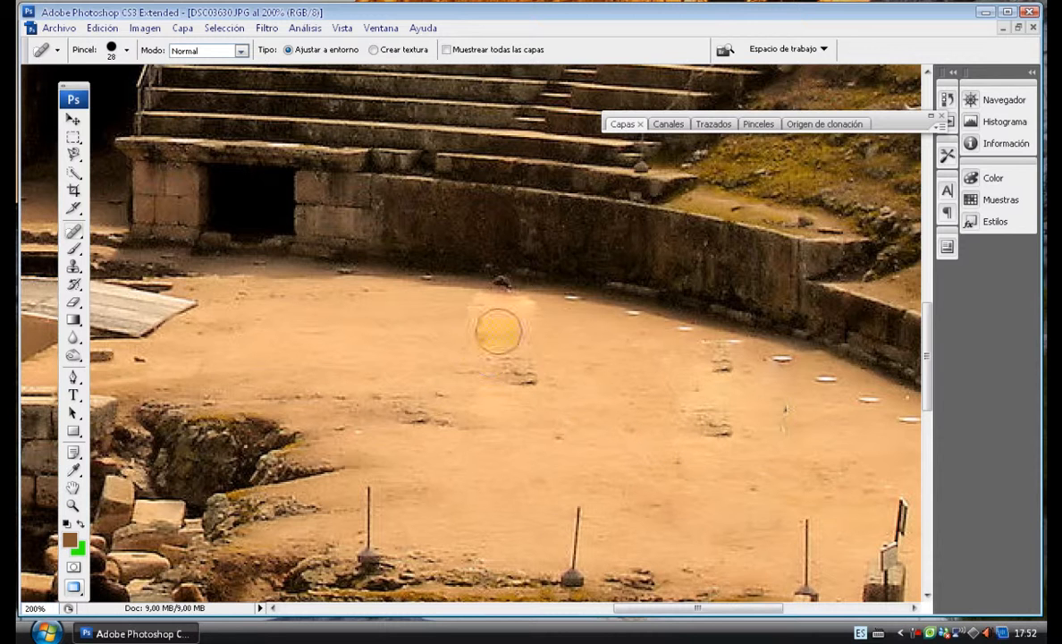
# Step: Reduce the brush diameter to 13 px and heal the leftover head at the foot of the arena wall
pyautogui.click(125, 51)
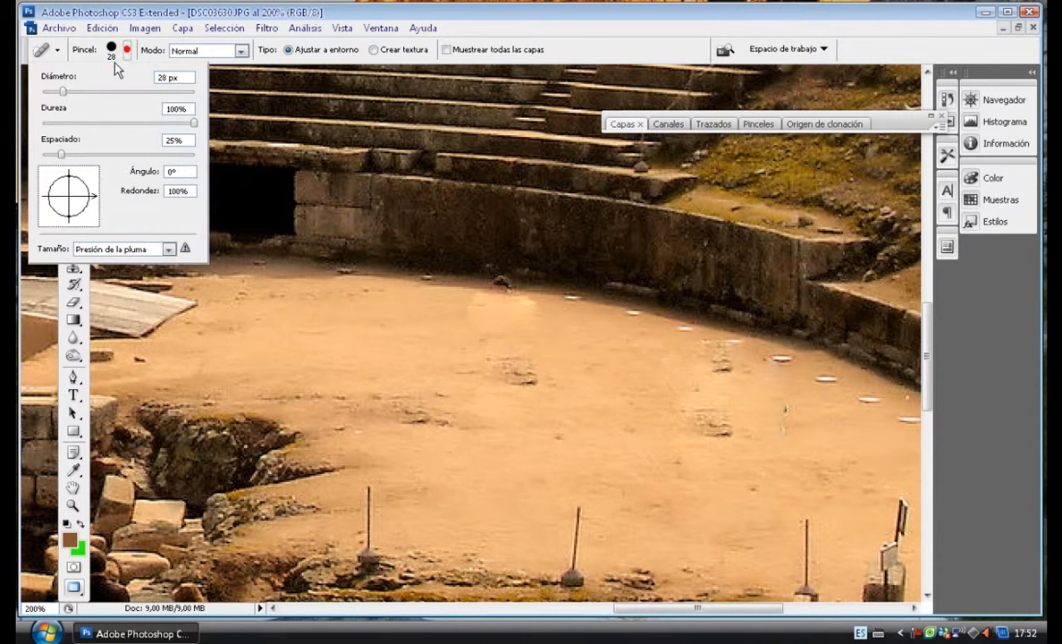
pyautogui.moveTo(62, 91); pyautogui.dragTo(51, 91)
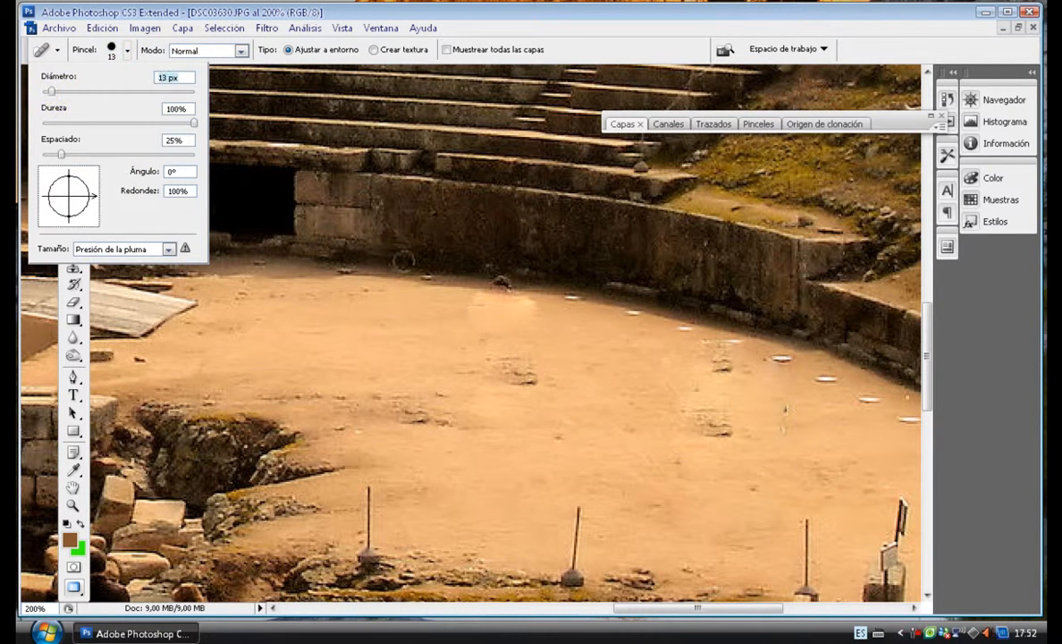
pyautogui.click(466, 262)
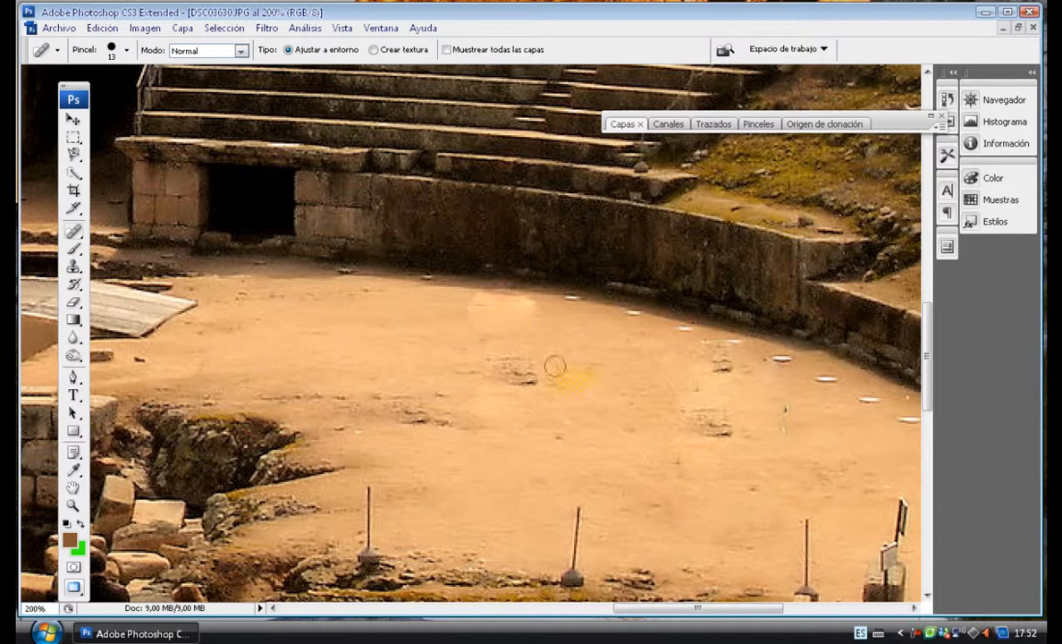
pyautogui.moveTo(508, 285); pyautogui.dragTo(481, 282)
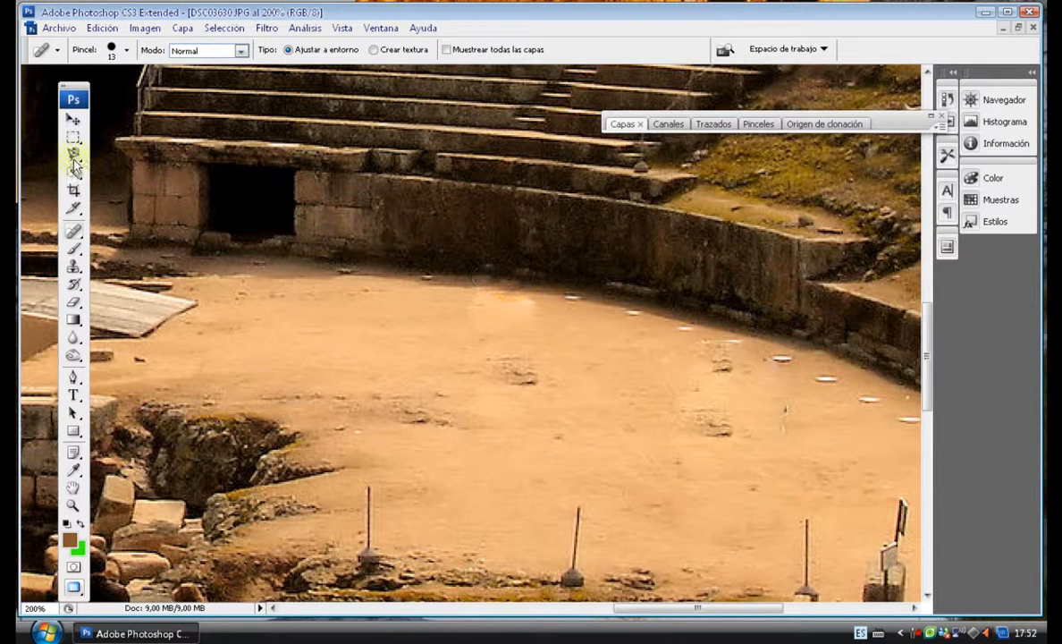
pyautogui.click(127, 51)
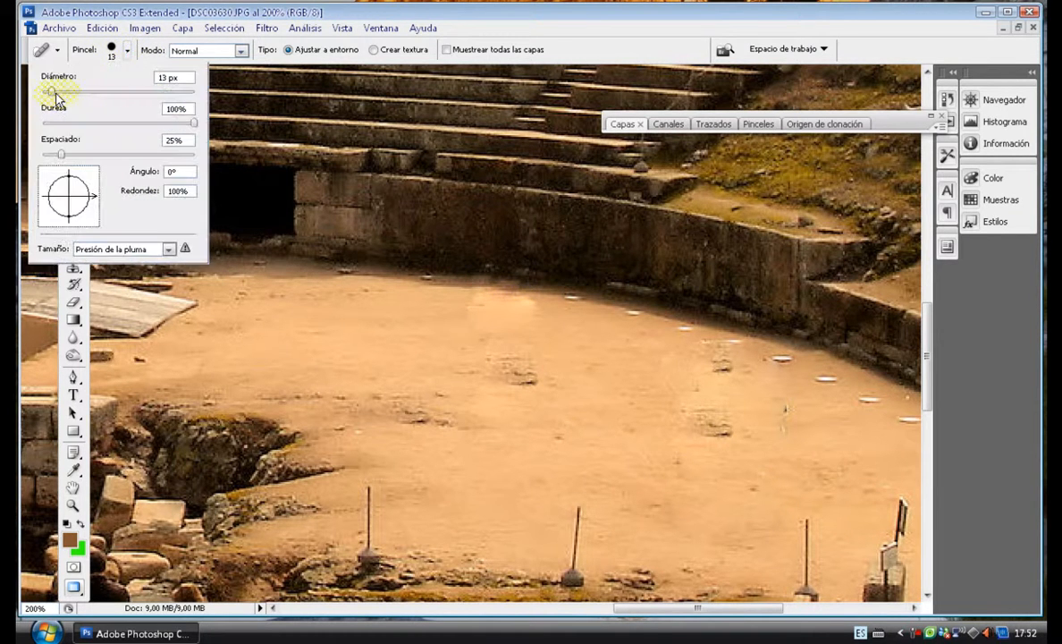
pyautogui.click(226, 16)
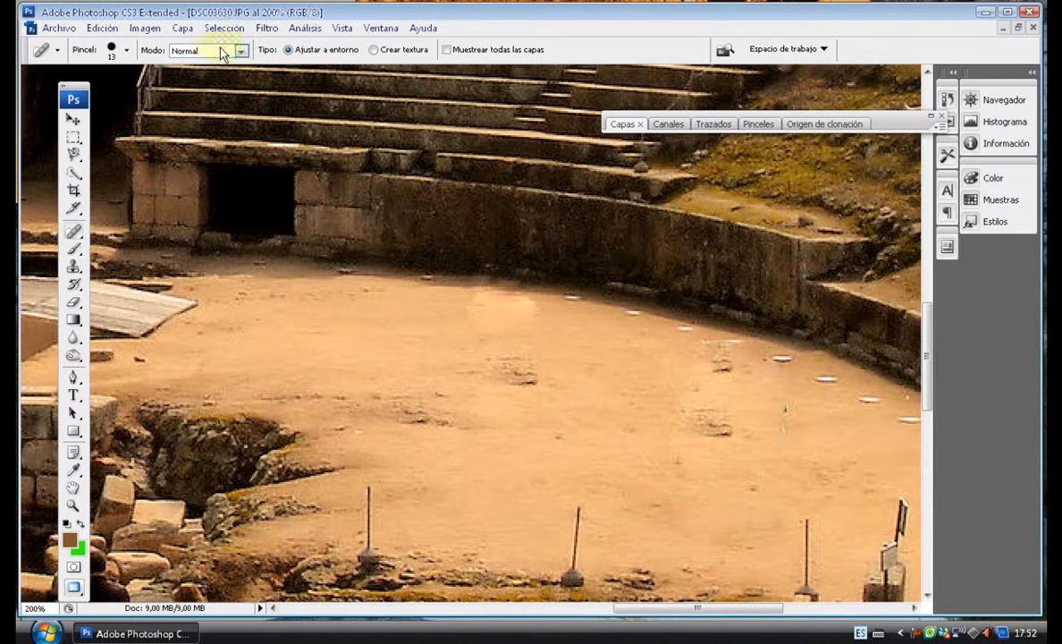
pyautogui.click(215, 50)
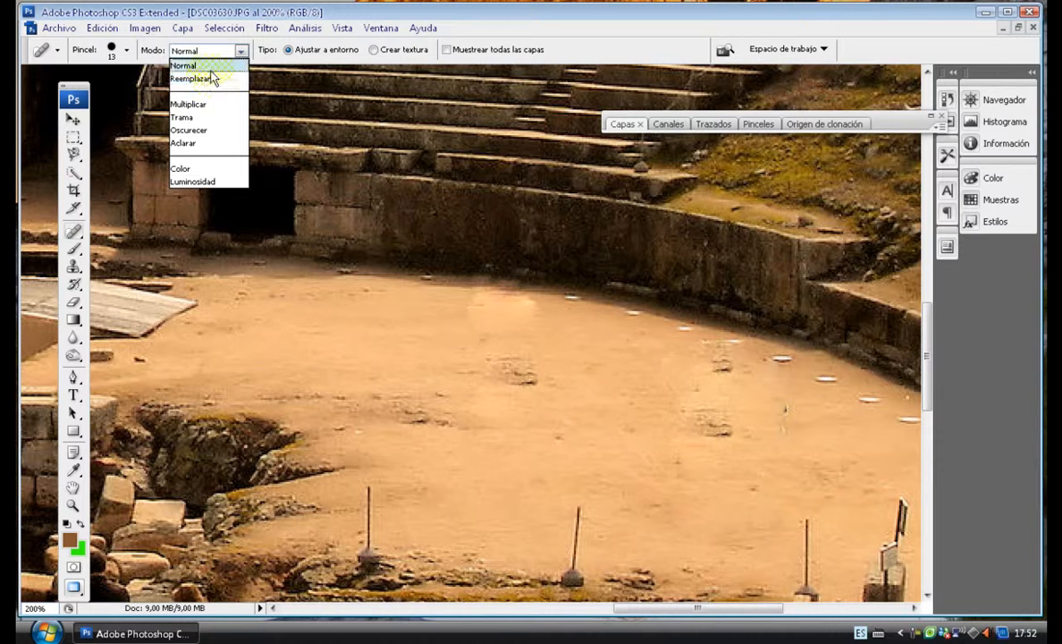
pyautogui.click(207, 66)
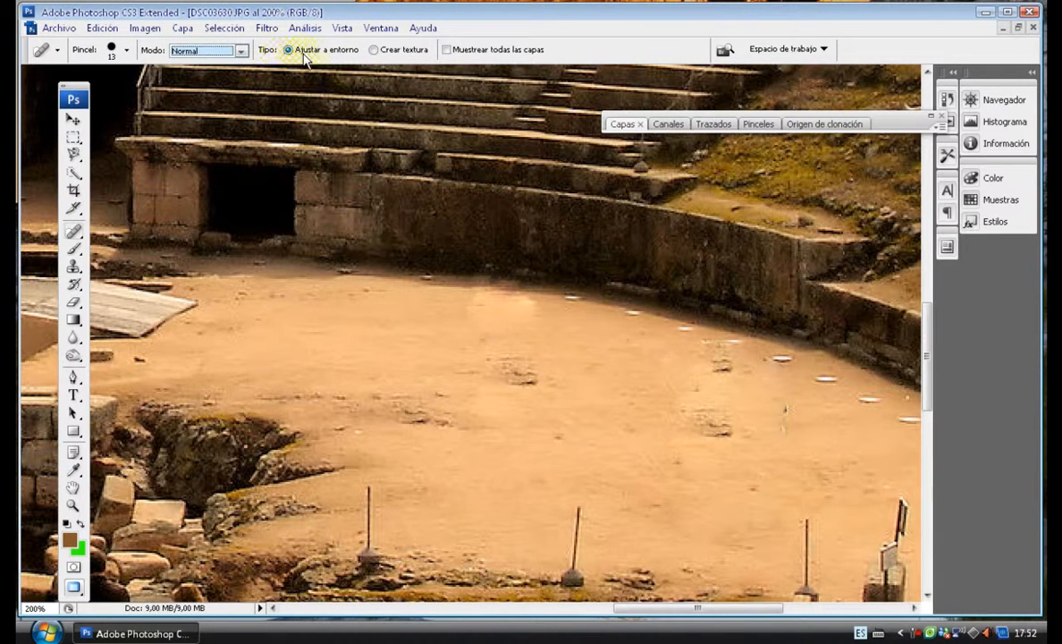
# Step: Try to remove the post and its base above the mossy ditch using the Create Texture (Crear textura) healing type
pyautogui.click(386, 52)
pyautogui.scroll(-3, 443, 268)
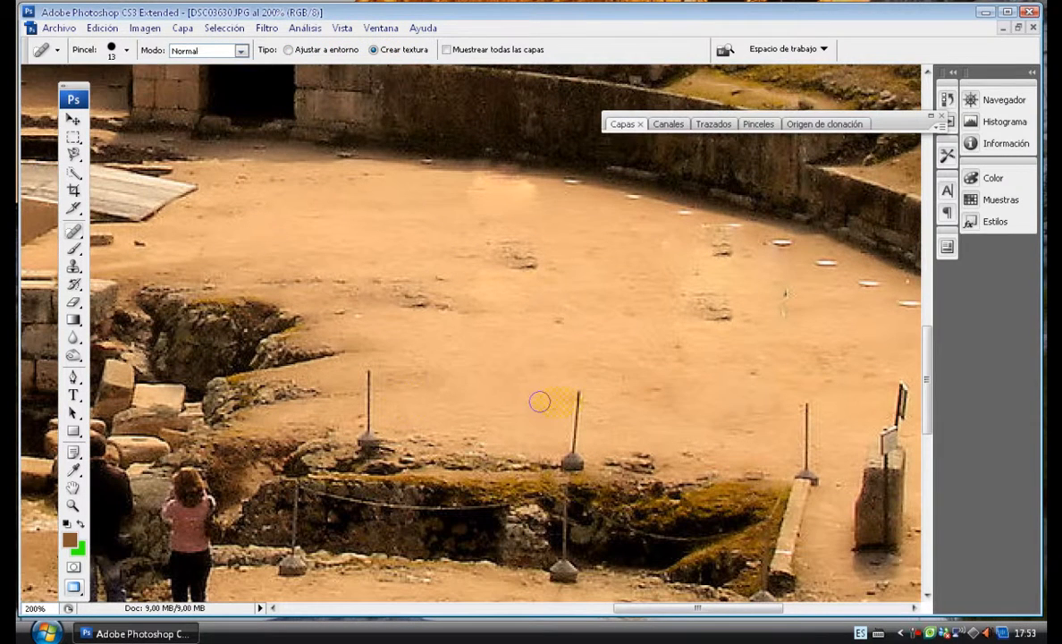
pyautogui.moveTo(576, 386); pyautogui.dragTo(576, 434)
pyautogui.click(577, 438)
pyautogui.keyDown('ctrl'); pyautogui.click(700, 437); pyautogui.keyUp('ctrl')
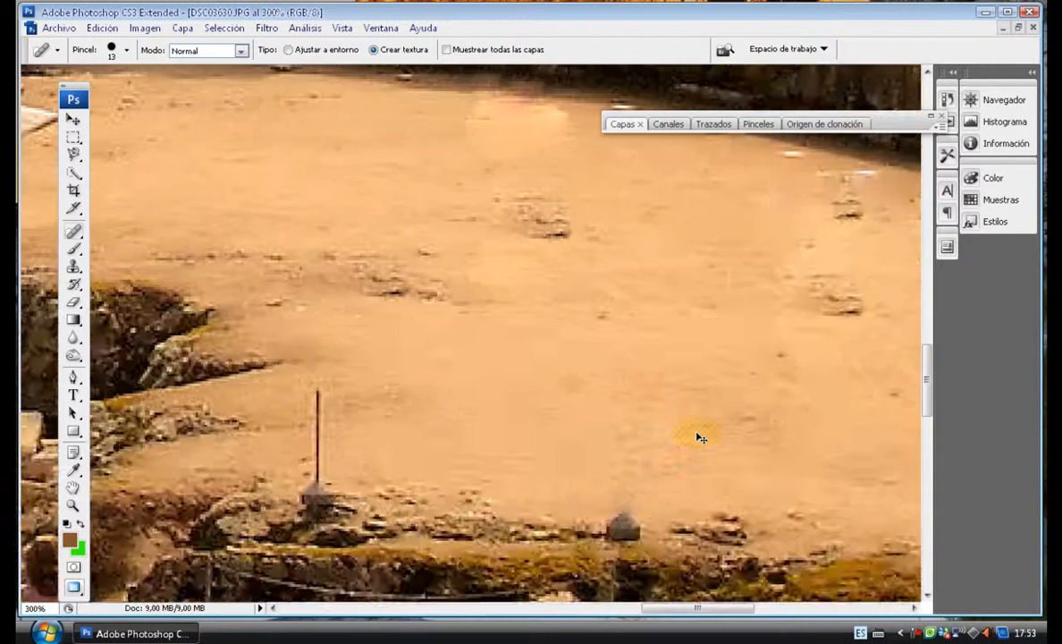
pyautogui.moveTo(730, 443)
pyautogui.mouseDown()
pyautogui.moveTo(595, 350)
pyautogui.moveTo(518, 314)
pyautogui.moveTo(547, 335)
pyautogui.moveTo(542, 422)
pyautogui.mouseUp()
pyautogui.moveTo(624, 516); pyautogui.dragTo(576, 252)
pyautogui.moveTo(710, 322)
pyautogui.mouseDown()
pyautogui.moveTo(823, 339)
pyautogui.moveTo(712, 367)
pyautogui.moveTo(659, 347)
pyautogui.mouseUp()
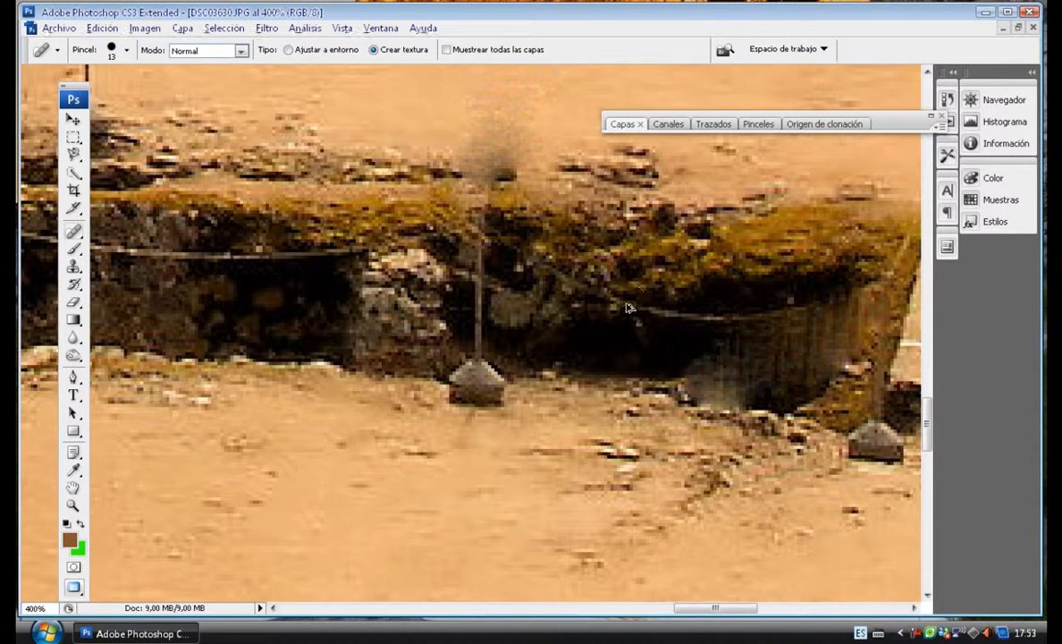
# Step: Undo the texture healing strokes on the post and the mossy ditch
pyautogui.hotkey('ctrl', 'z')
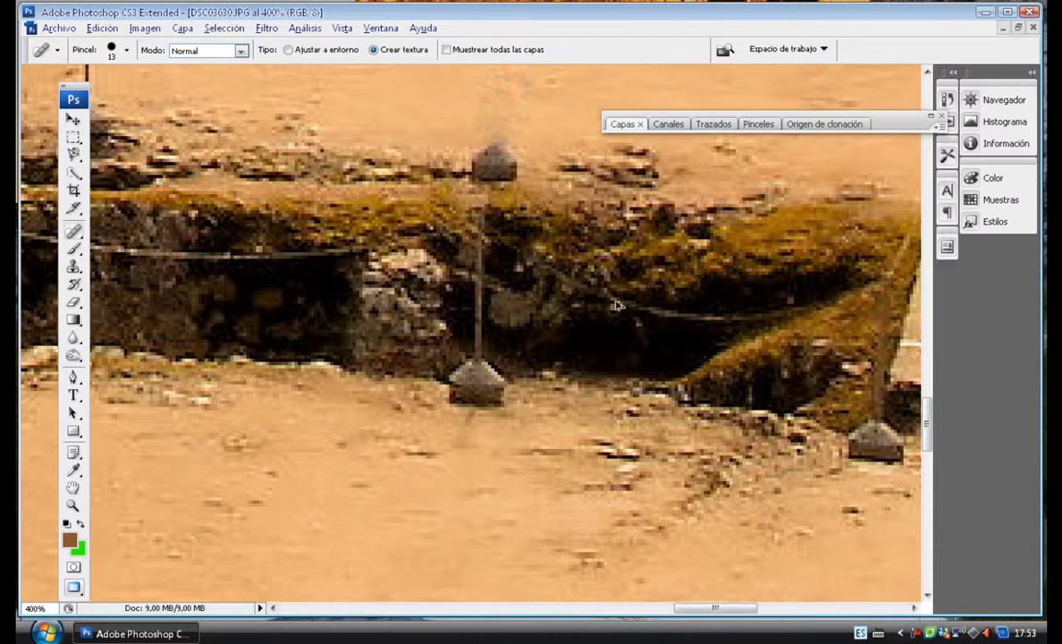
pyautogui.scroll(2, 670, 317)
pyautogui.hotkey('ctrl', 'alt', 'z')
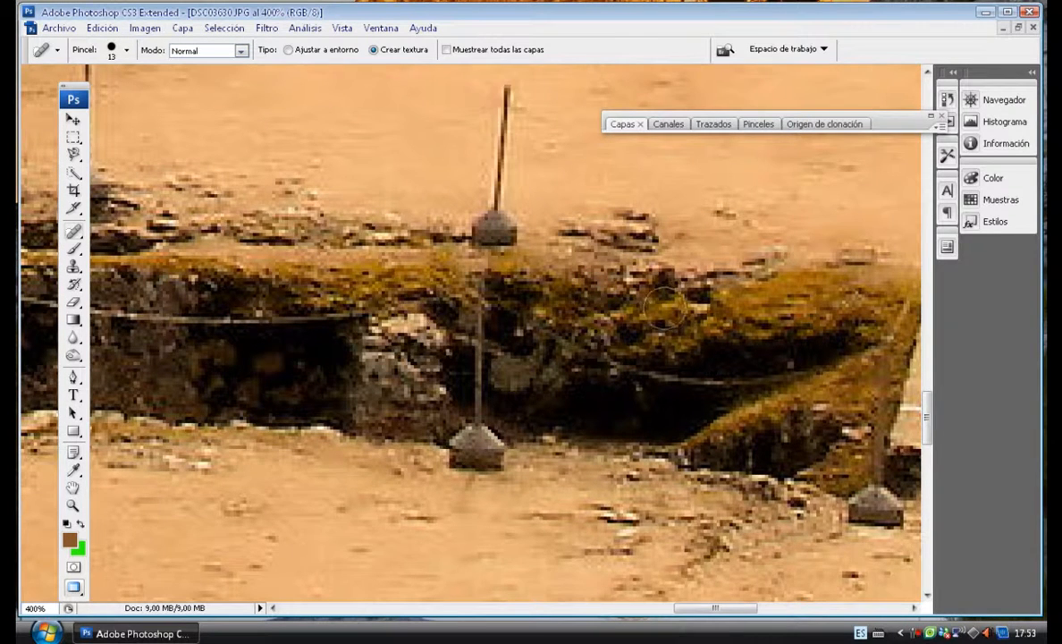
# Step: Set the healing type to Ajustar a entorno and remove the post and its base from the ditch's upper edge
pyautogui.scroll(2, 552, 180)
pyautogui.scroll(2, 543, 244)
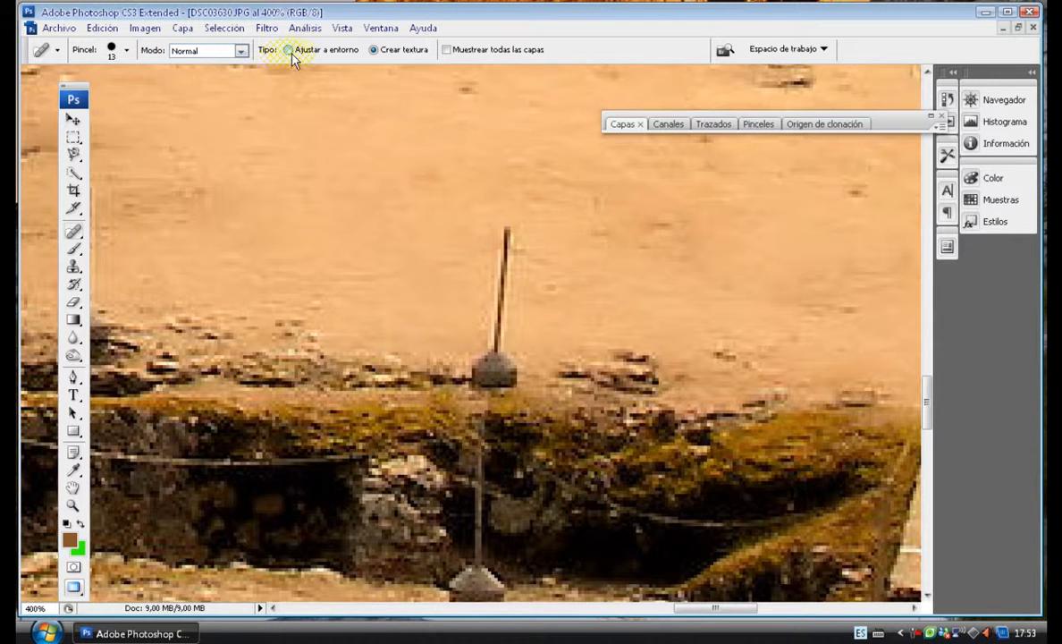
pyautogui.scroll(2, 355, 144)
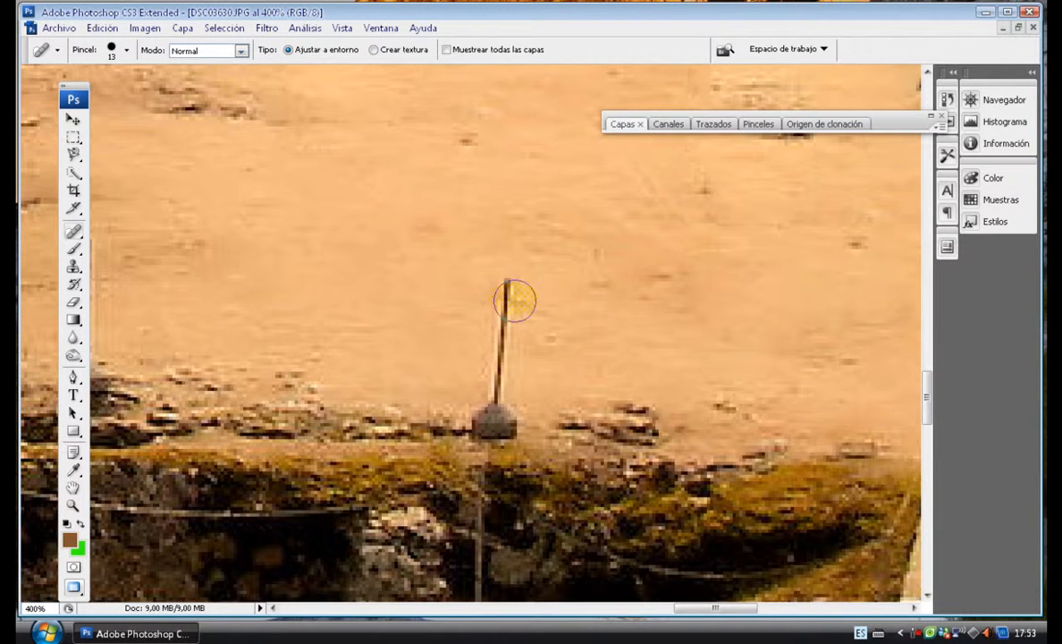
pyautogui.moveTo(512, 282); pyautogui.dragTo(490, 377)
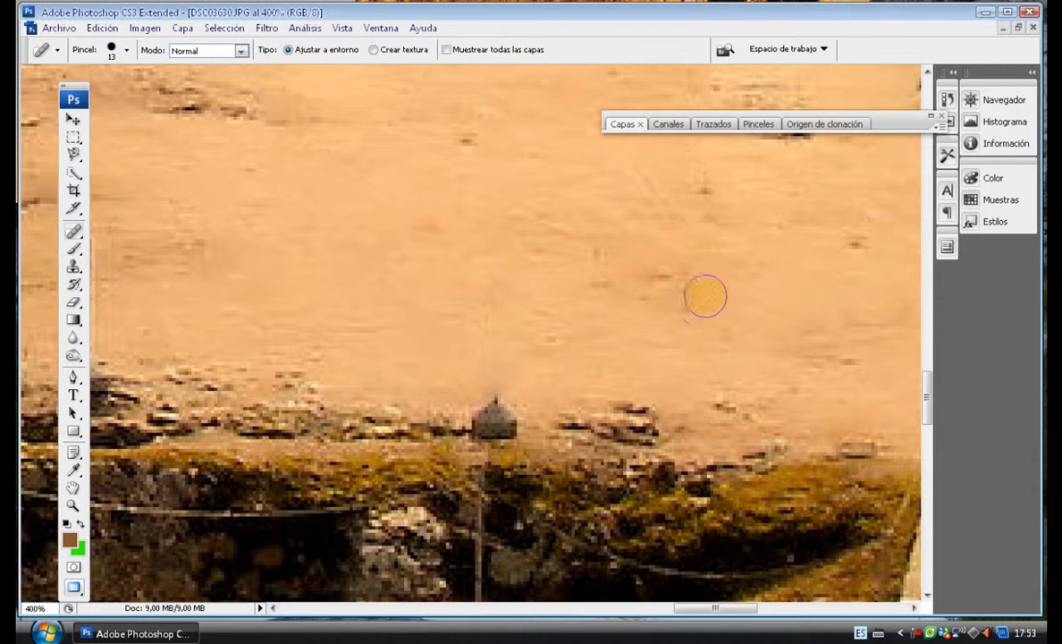
pyautogui.scroll(-3, 702, 291)
pyautogui.scroll(-2, 709, 278)
pyautogui.moveTo(492, 286); pyautogui.dragTo(497, 288)
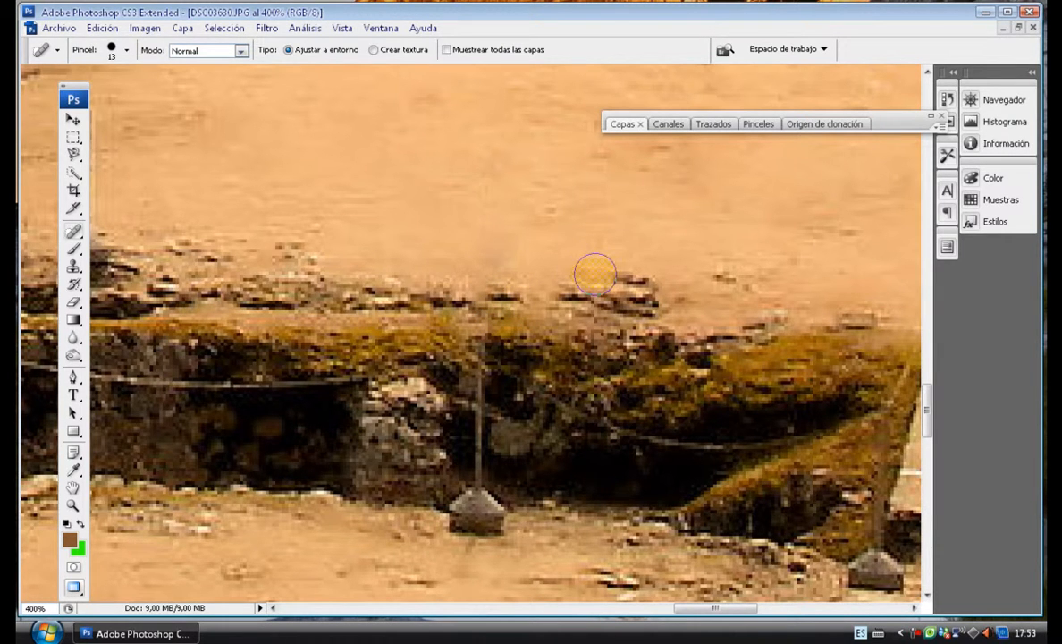
# Step: Heal the leftover blotches on the sand where the people stood
pyautogui.hotkey('ctrl', '-')
pyautogui.hotkey('ctrl', '-')
pyautogui.hotkey('ctrl', '-')
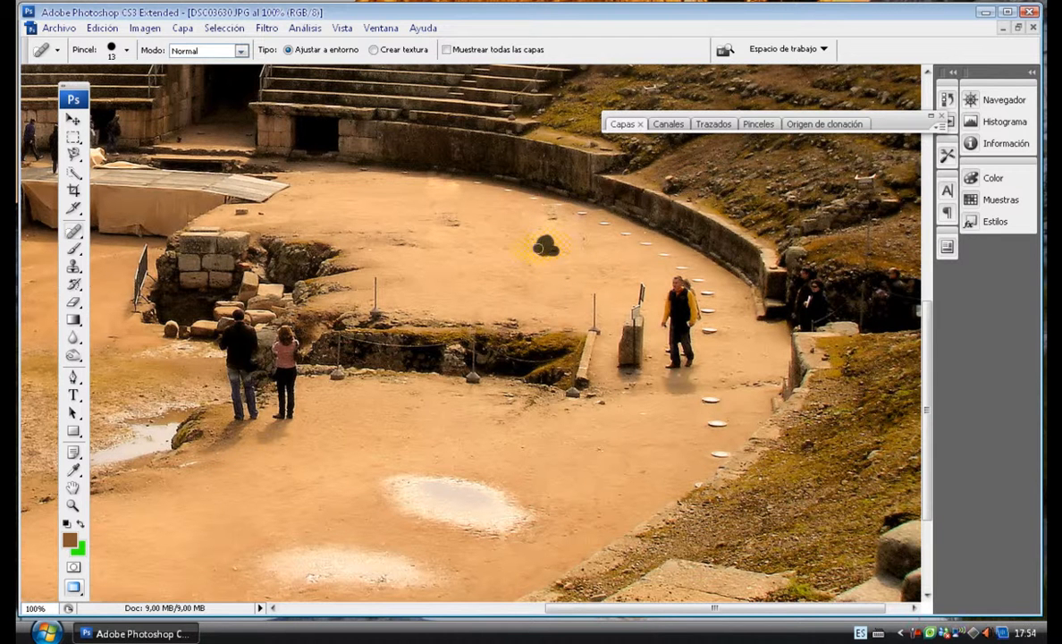
pyautogui.moveTo(552, 242); pyautogui.dragTo(552, 243)
pyautogui.moveTo(450, 218); pyautogui.dragTo(446, 217)
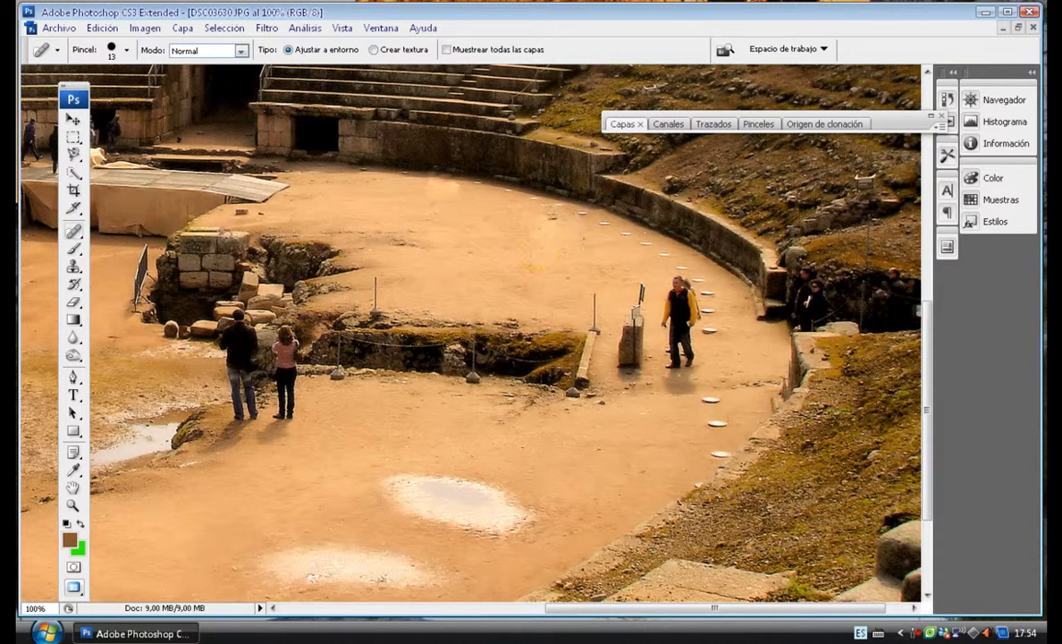
# Step: Sample a source point on the sand with the Healing Brush and return to the Spot Healing Brush
pyautogui.click(76, 236)
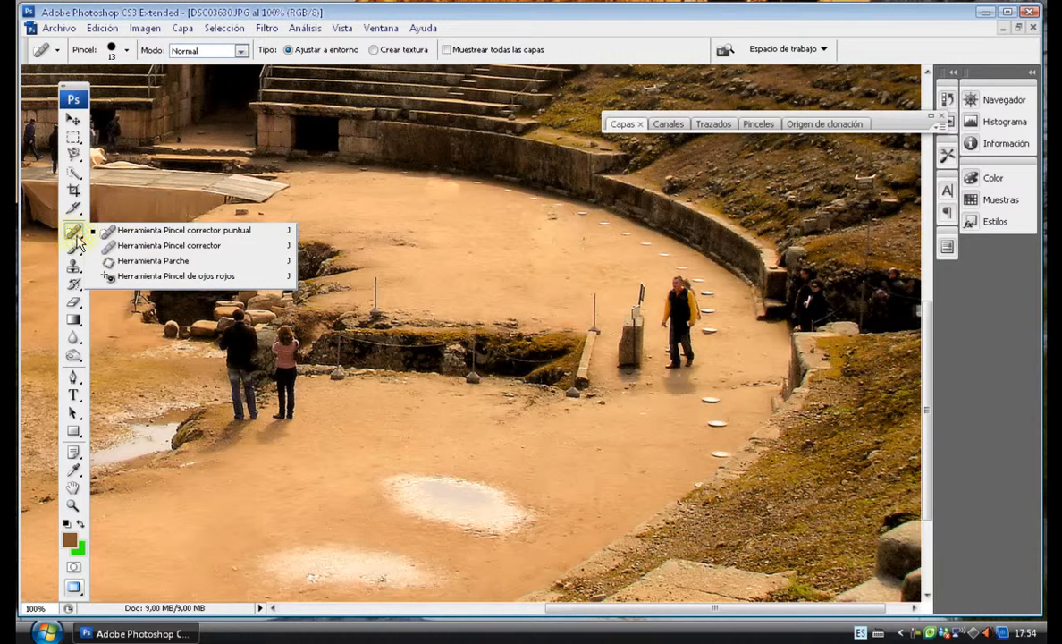
pyautogui.click(134, 246)
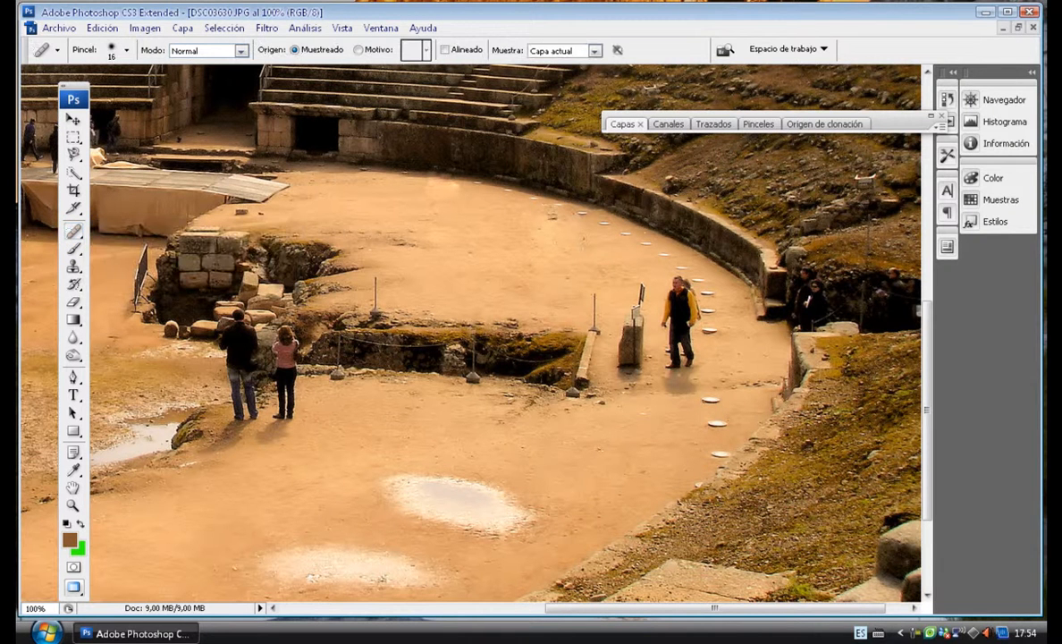
pyautogui.keyDown('alt'); pyautogui.click(450, 218); pyautogui.keyUp('alt')
pyautogui.click(80, 234)
pyautogui.click(101, 224)
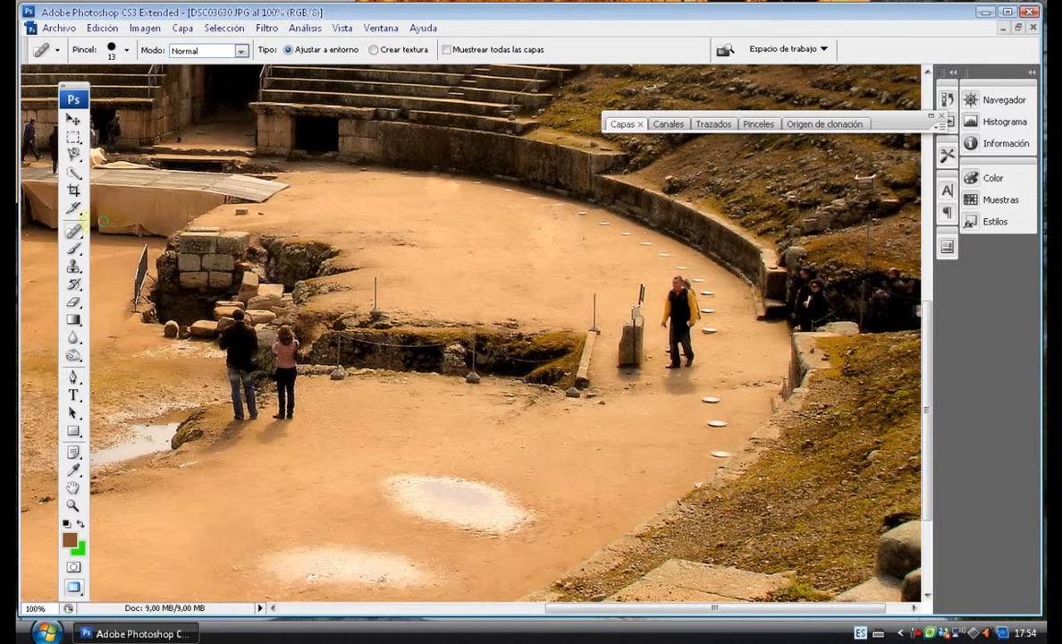
# Step: Try to sample a source on the sand with the Spot Healing Brush, dismiss the warning and switch to the Healing Brush
pyautogui.click(80, 235)
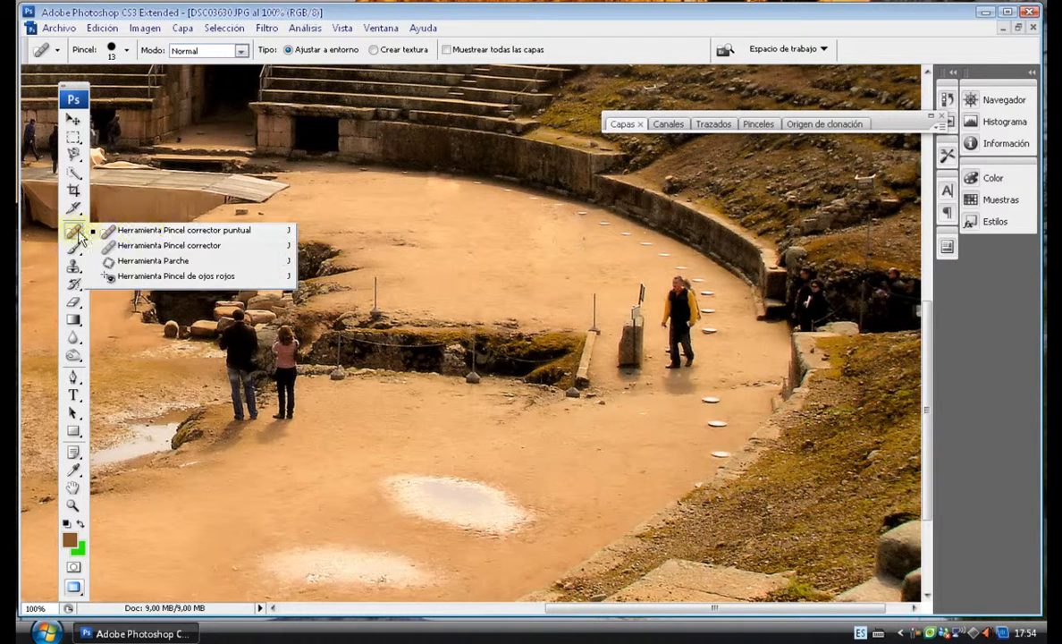
pyautogui.click(136, 224)
pyautogui.keyDown('alt'); pyautogui.click(440, 224); pyautogui.keyUp('alt')
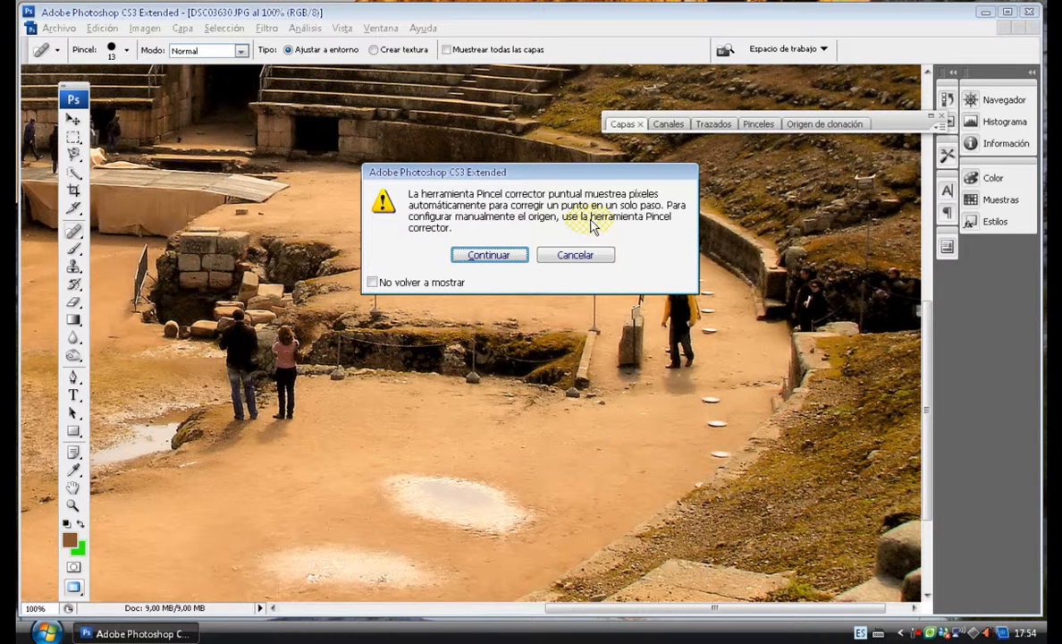
pyautogui.click(491, 256)
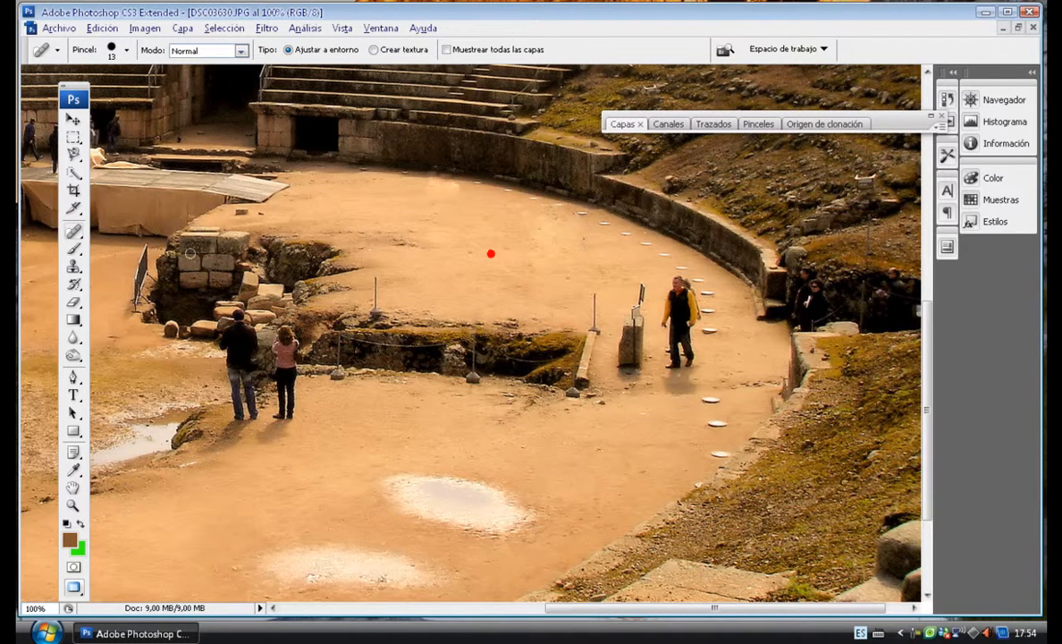
pyautogui.click(75, 236)
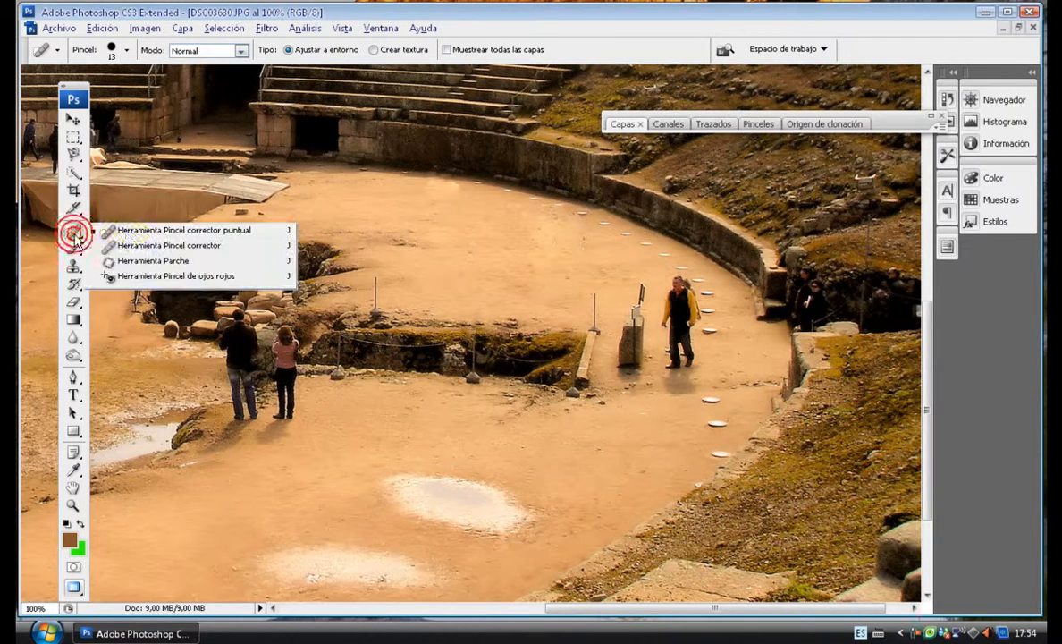
pyautogui.click(131, 245)
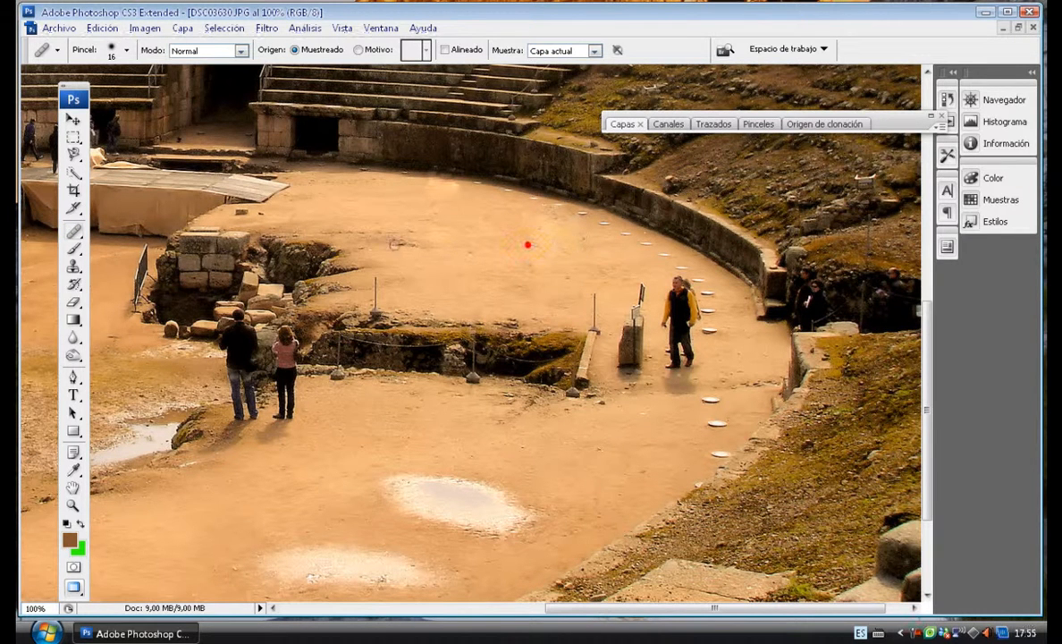
# Step: Remove the stone block with its sign beside the man in yellow using the Spot Healing Brush
pyautogui.click(81, 234)
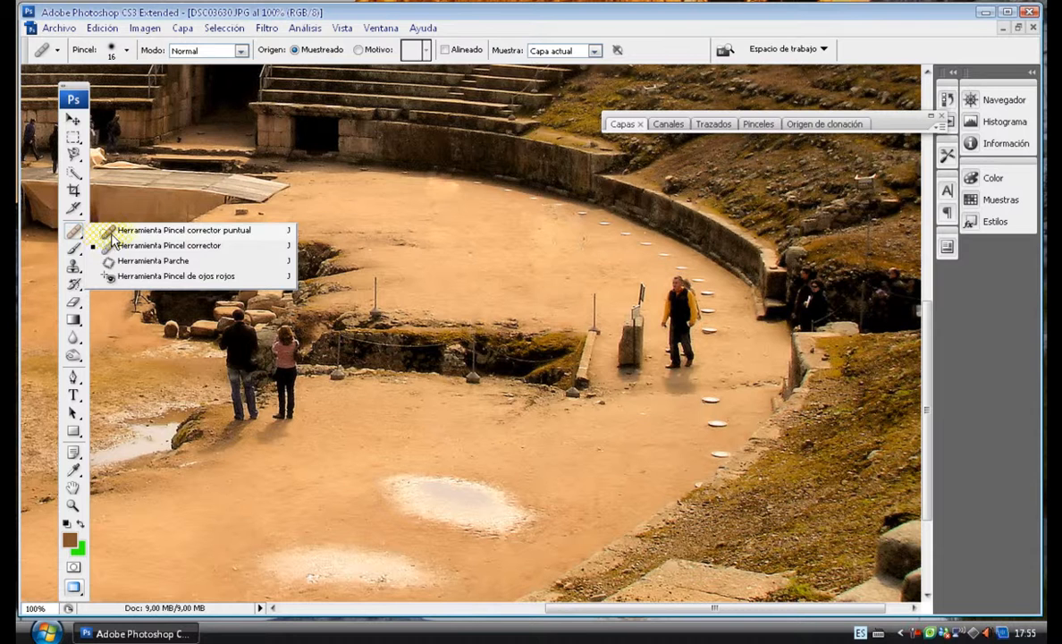
pyautogui.click(112, 235)
pyautogui.moveTo(640, 285)
pyautogui.mouseDown()
pyautogui.moveTo(622, 361)
pyautogui.moveTo(631, 299)
pyautogui.moveTo(637, 363)
pyautogui.mouseUp()
pyautogui.moveTo(624, 374)
pyautogui.mouseDown()
pyautogui.moveTo(629, 324)
pyautogui.moveTo(631, 337)
pyautogui.mouseUp()
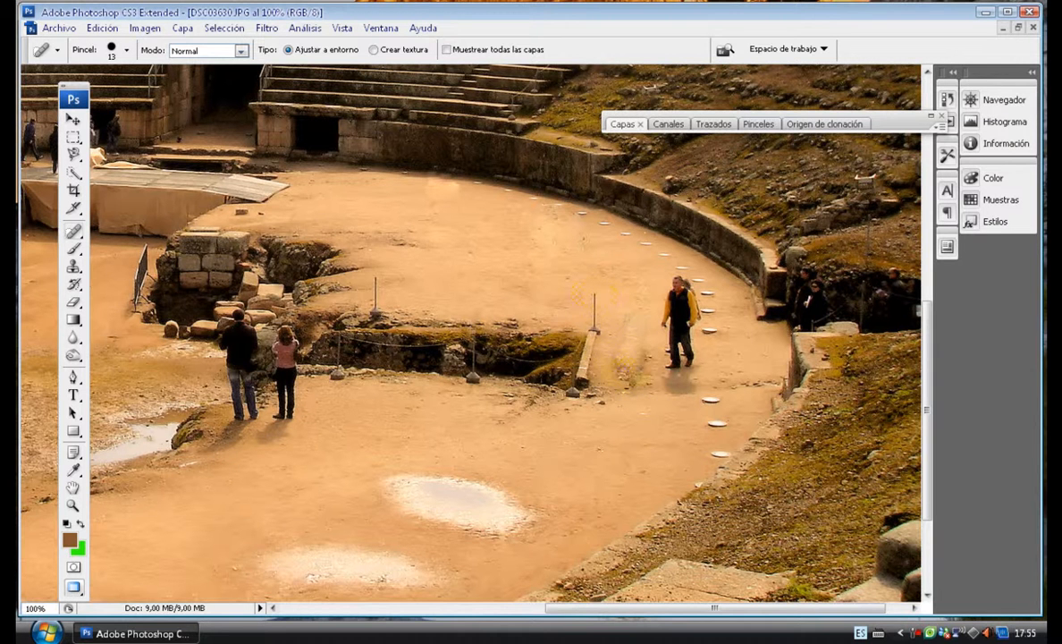
pyautogui.moveTo(619, 368)
pyautogui.mouseDown()
pyautogui.moveTo(641, 358)
pyautogui.moveTo(633, 379)
pyautogui.moveTo(622, 359)
pyautogui.moveTo(630, 329)
pyautogui.moveTo(633, 349)
pyautogui.moveTo(623, 338)
pyautogui.mouseUp()
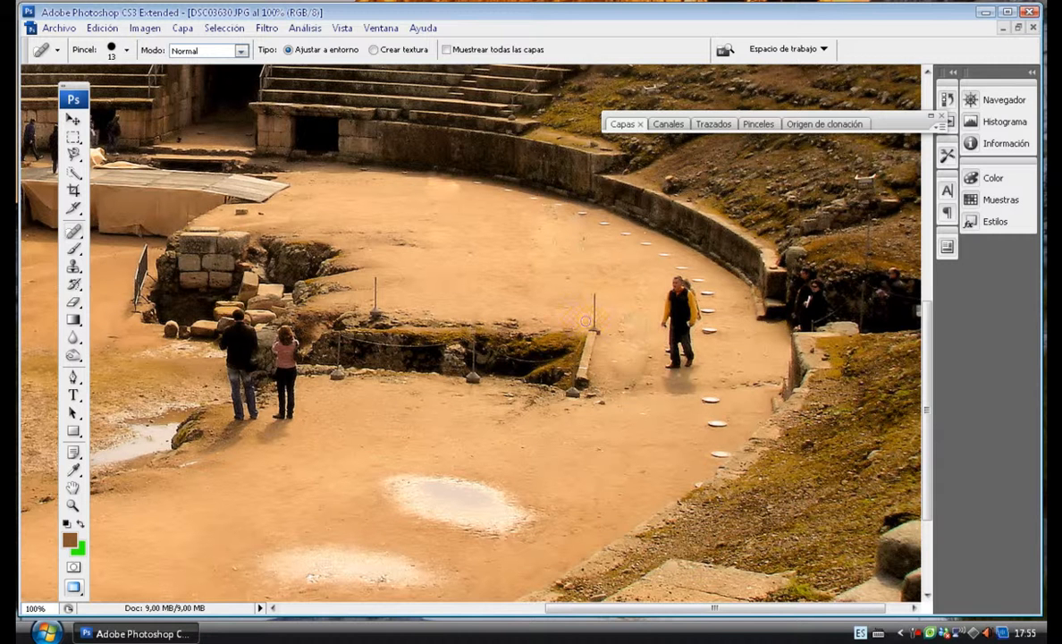
# Step: Clone clean sand over the marks between the rope post and the man in yellow with the Clone Stamp
pyautogui.moveTo(73, 266); pyautogui.dragTo(129, 277)
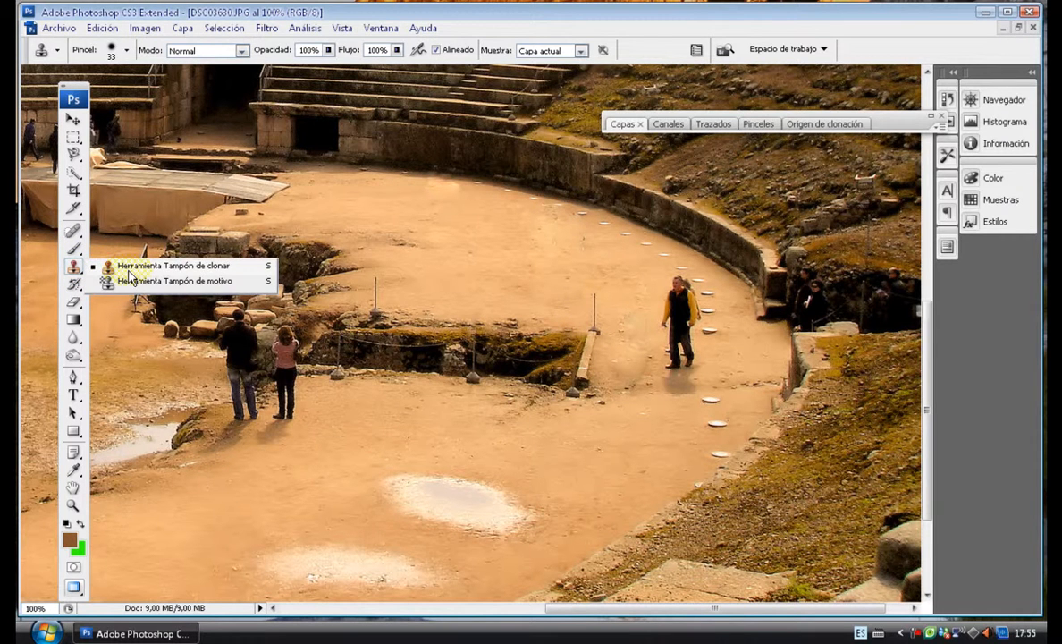
pyautogui.click(129, 272)
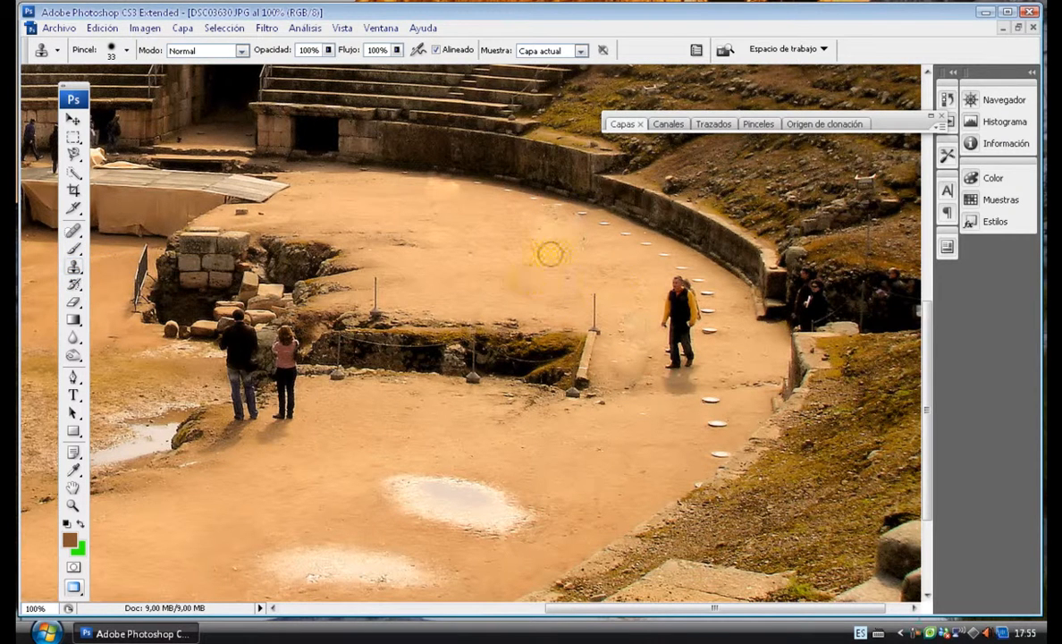
pyautogui.keyDown('alt'); pyautogui.click(546, 251); pyautogui.keyUp('alt')
pyautogui.moveTo(632, 341)
pyautogui.mouseDown()
pyautogui.moveTo(627, 322)
pyautogui.moveTo(619, 360)
pyautogui.moveTo(633, 353)
pyautogui.moveTo(629, 365)
pyautogui.moveTo(624, 323)
pyautogui.moveTo(633, 344)
pyautogui.moveTo(619, 372)
pyautogui.moveTo(618, 290)
pyautogui.mouseUp()
pyautogui.keyDown('alt'); pyautogui.click(618, 279); pyautogui.keyUp('alt')
pyautogui.moveTo(634, 391)
pyautogui.mouseDown()
pyautogui.moveTo(633, 362)
pyautogui.moveTo(628, 385)
pyautogui.moveTo(640, 368)
pyautogui.moveTo(621, 386)
pyautogui.moveTo(614, 377)
pyautogui.moveTo(622, 349)
pyautogui.moveTo(643, 382)
pyautogui.moveTo(640, 359)
pyautogui.mouseUp()
# Step: Remove the man in yellow and his shadow by cloning sampled sand over him
pyautogui.keyDown('alt'); pyautogui.click(623, 289); pyautogui.keyUp('alt')
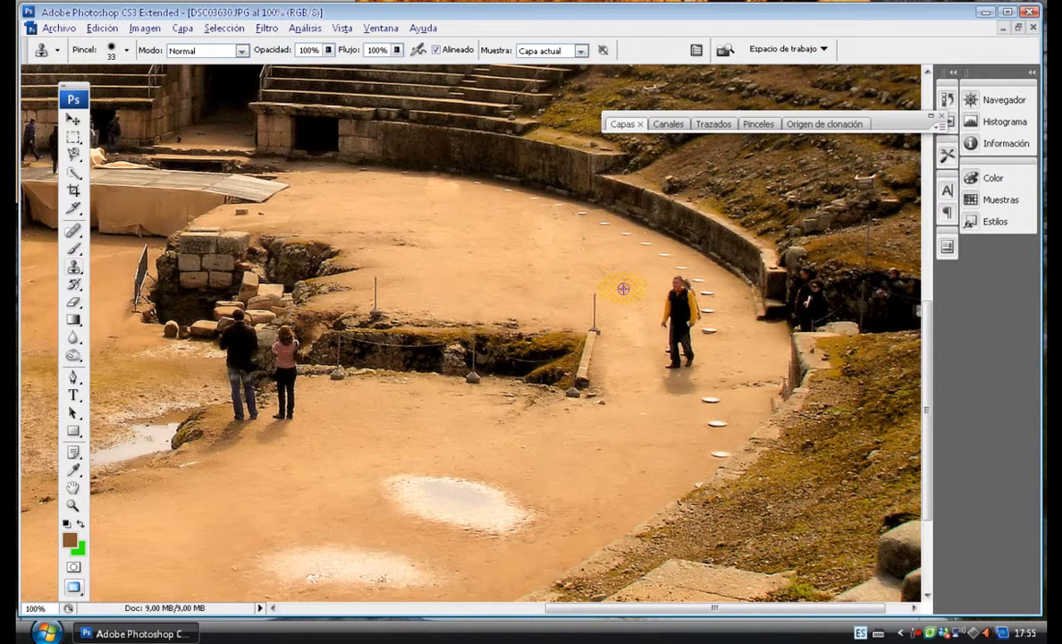
pyautogui.moveTo(672, 307)
pyautogui.mouseDown()
pyautogui.moveTo(676, 289)
pyautogui.moveTo(675, 321)
pyautogui.moveTo(676, 287)
pyautogui.moveTo(684, 307)
pyautogui.moveTo(653, 303)
pyautogui.mouseUp()
pyautogui.keyDown('alt'); pyautogui.click(638, 282); pyautogui.keyUp('alt')
pyautogui.keyDown('alt'); pyautogui.click(636, 291); pyautogui.keyUp('alt')
pyautogui.moveTo(665, 347); pyautogui.dragTo(673, 333)
pyautogui.moveTo(666, 347)
pyautogui.mouseDown()
pyautogui.moveTo(668, 383)
pyautogui.moveTo(681, 373)
pyautogui.moveTo(683, 388)
pyautogui.moveTo(686, 354)
pyautogui.mouseUp()
pyautogui.keyDown('alt'); pyautogui.click(631, 280); pyautogui.keyUp('alt')
pyautogui.moveTo(684, 303)
pyautogui.mouseDown()
pyautogui.moveTo(684, 321)
pyautogui.moveTo(684, 305)
pyautogui.mouseUp()
# Step: Blend the cloned patches where the man stood into the surrounding sand with the Healing Brush
pyautogui.click(80, 234)
pyautogui.moveTo(80, 234); pyautogui.dragTo(126, 242)
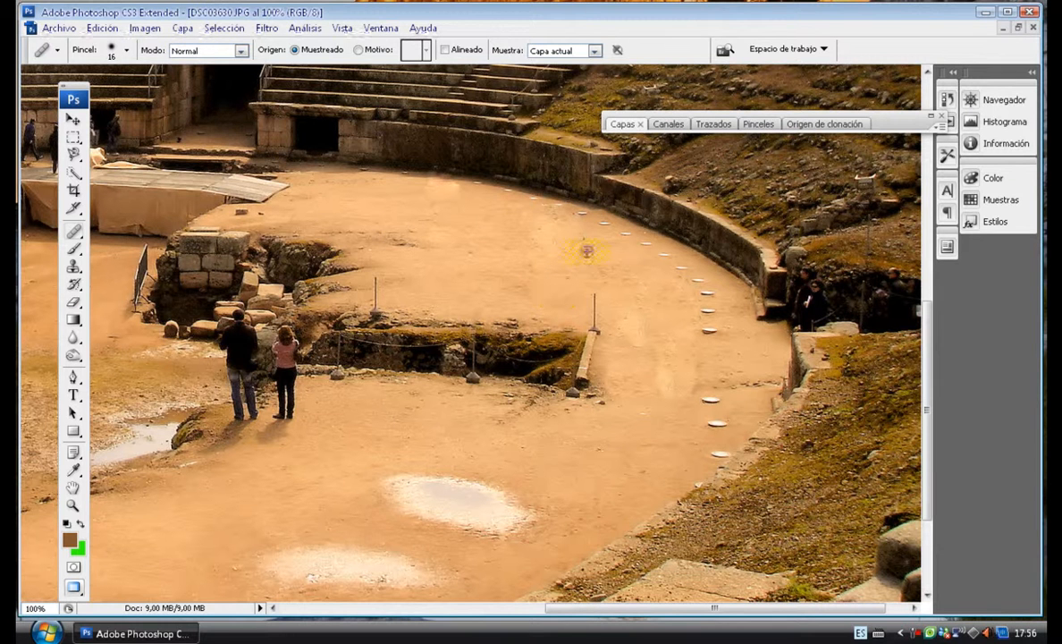
pyautogui.keyDown('alt'); pyautogui.click(611, 268); pyautogui.keyUp('alt')
pyautogui.moveTo(631, 301); pyautogui.dragTo(631, 329)
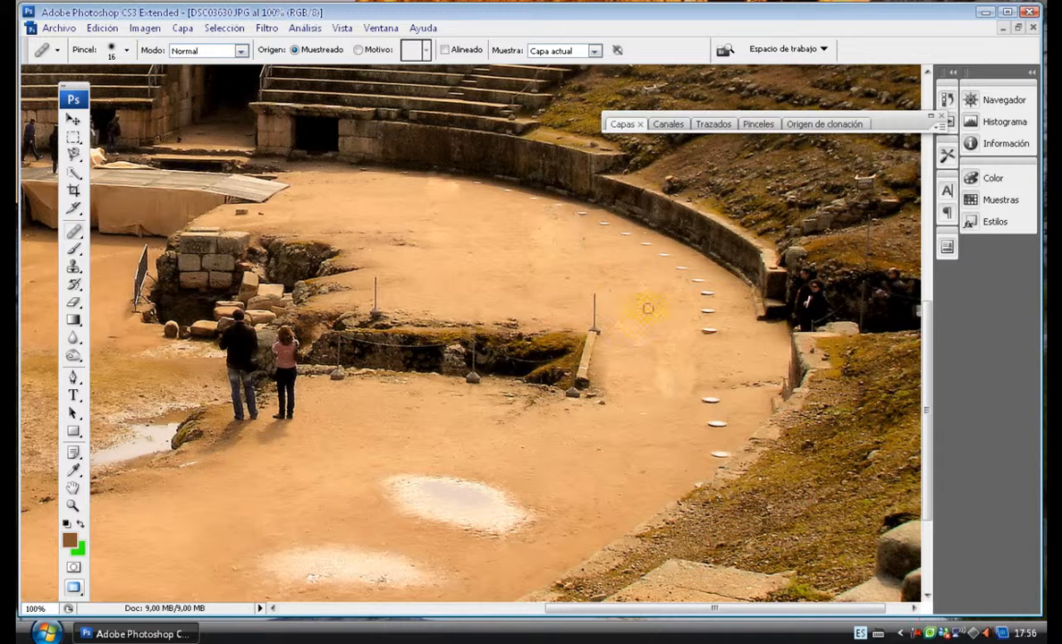
pyautogui.moveTo(660, 368)
pyautogui.mouseDown()
pyautogui.moveTo(670, 394)
pyautogui.moveTo(685, 375)
pyautogui.moveTo(691, 389)
pyautogui.moveTo(698, 382)
pyautogui.moveTo(669, 354)
pyautogui.mouseUp()
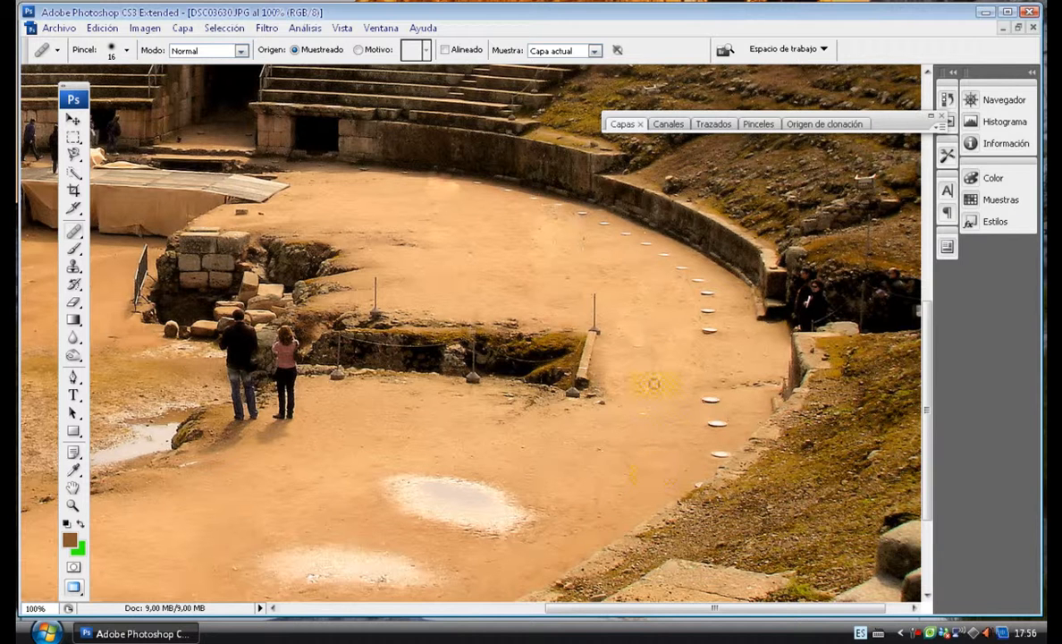
pyautogui.keyDown('alt'); pyautogui.click(614, 282); pyautogui.keyUp('alt')
pyautogui.moveTo(605, 393); pyautogui.dragTo(618, 366)
# Step: Heal the thin leftover line on the sand beside the rope post at 400% zoom, sampling clean sand nearby
pyautogui.click(715, 415)
pyautogui.hotkey('ctrl', '+')
pyautogui.hotkey('ctrl', '+')
pyautogui.hotkey('ctrl', '+')
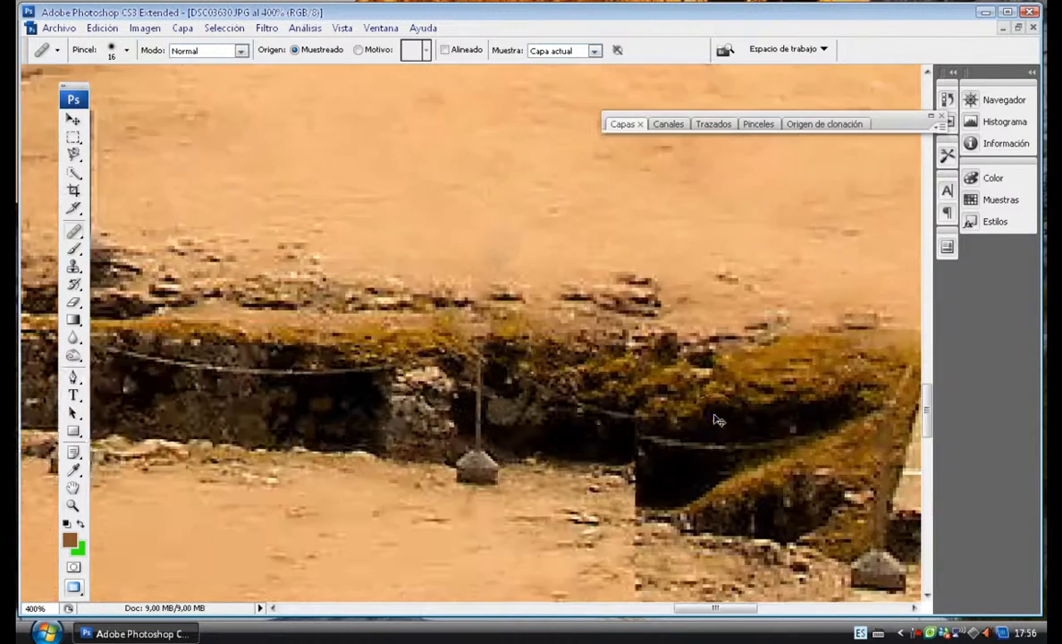
pyautogui.moveTo(734, 366); pyautogui.dragTo(430, 379)
pyautogui.moveTo(711, 361); pyautogui.dragTo(560, 376)
pyautogui.moveTo(787, 341); pyautogui.dragTo(562, 349)
pyautogui.moveTo(481, 218); pyautogui.dragTo(358, 249)
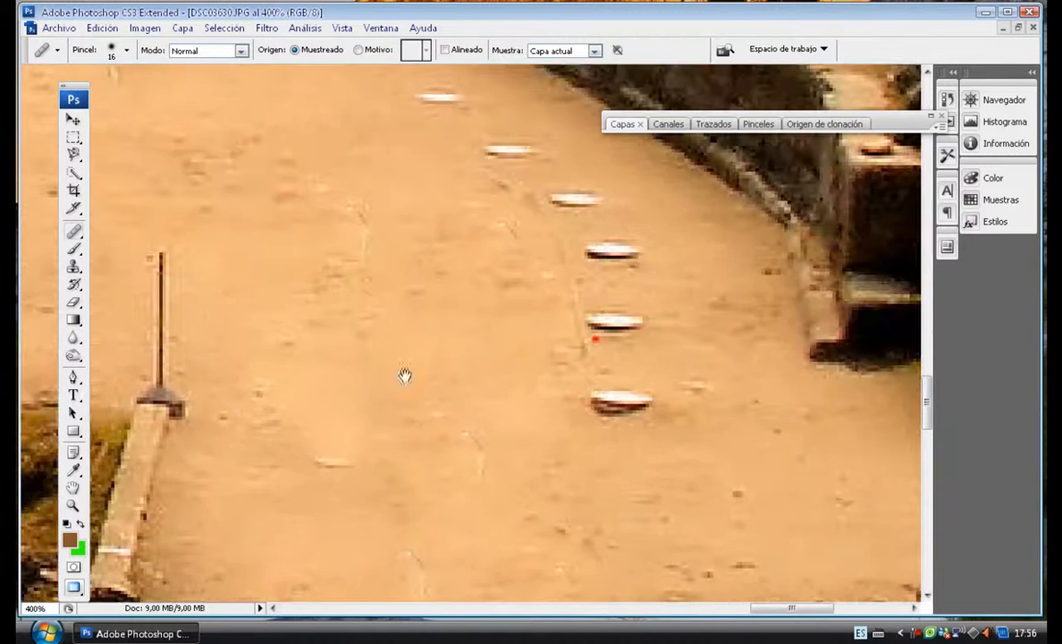
pyautogui.keyDown('alt'); pyautogui.click(336, 175); pyautogui.keyUp('alt')
pyautogui.moveTo(335, 186)
pyautogui.mouseDown()
pyautogui.moveTo(364, 251)
pyautogui.moveTo(329, 187)
pyautogui.moveTo(296, 225)
pyautogui.moveTo(391, 303)
pyautogui.moveTo(344, 228)
pyautogui.moveTo(356, 220)
pyautogui.mouseUp()
# Step: Heal the leftover outlines next to the row of white discs using a newly sampled patch of sand
pyautogui.keyDown('alt'); pyautogui.click(354, 220); pyautogui.keyUp('alt')
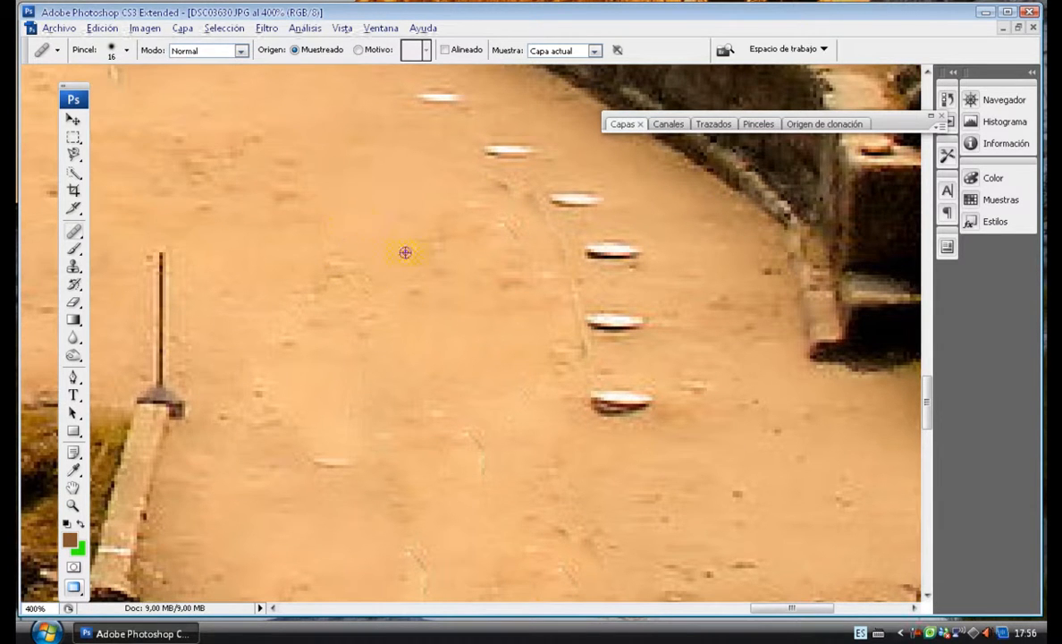
pyautogui.moveTo(509, 204)
pyautogui.mouseDown()
pyautogui.moveTo(550, 270)
pyautogui.moveTo(566, 358)
pyautogui.moveTo(501, 270)
pyautogui.moveTo(525, 338)
pyautogui.moveTo(523, 279)
pyautogui.mouseUp()
pyautogui.moveTo(476, 328); pyautogui.dragTo(476, 328)
pyautogui.click(557, 358)
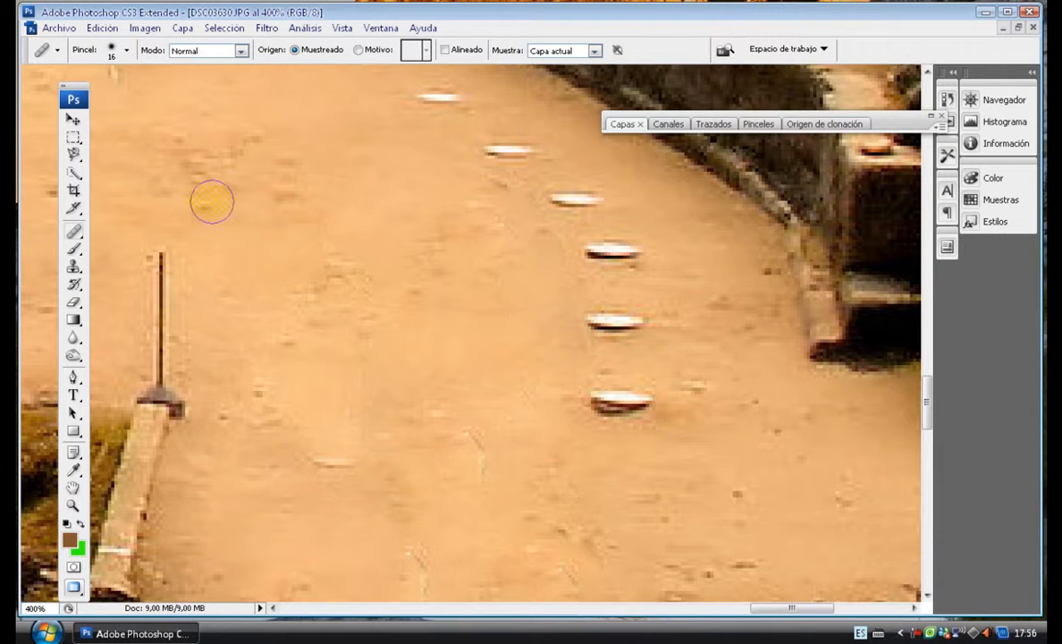
# Step: Clean the remaining line fragments and marks around the white discs with the Spot Healing Brush
pyautogui.click(73, 231)
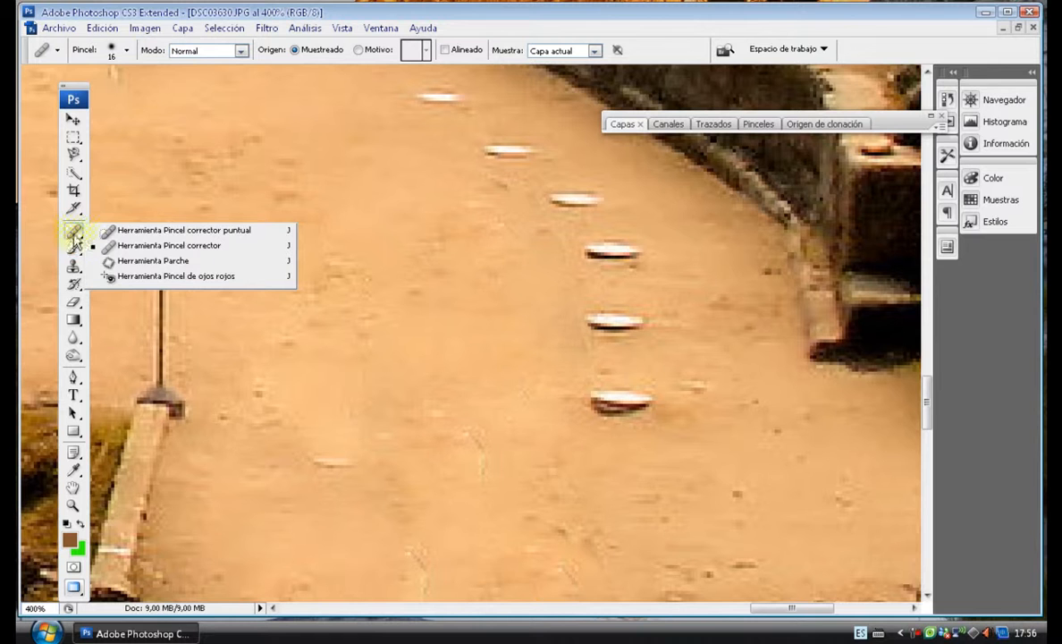
pyautogui.click(166, 231)
pyautogui.moveTo(517, 220); pyautogui.dragTo(504, 190)
pyautogui.click(549, 240)
pyautogui.click(579, 369)
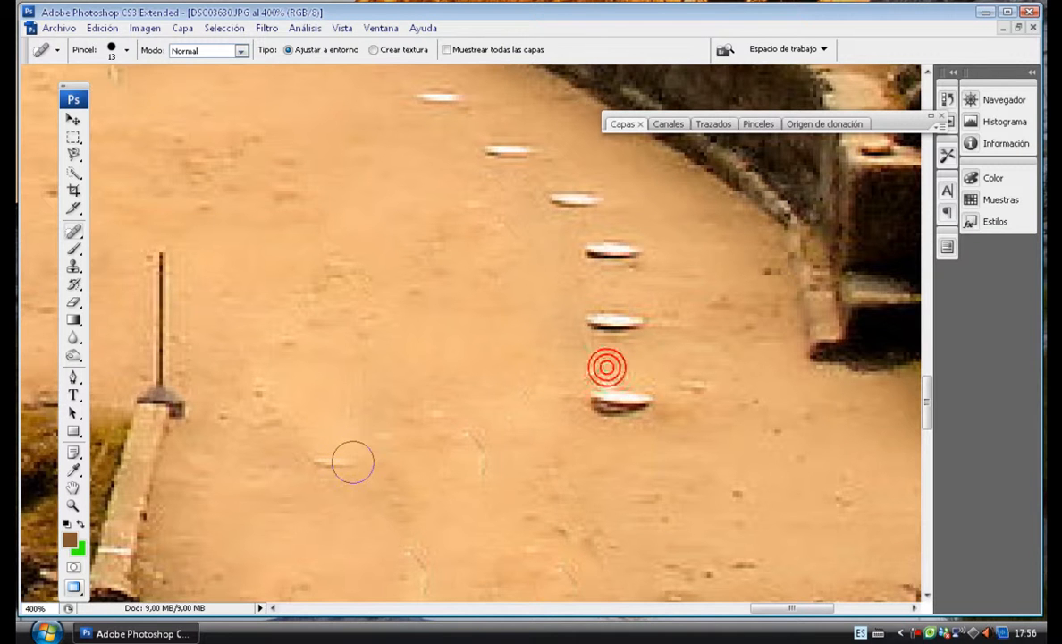
pyautogui.click(579, 464)
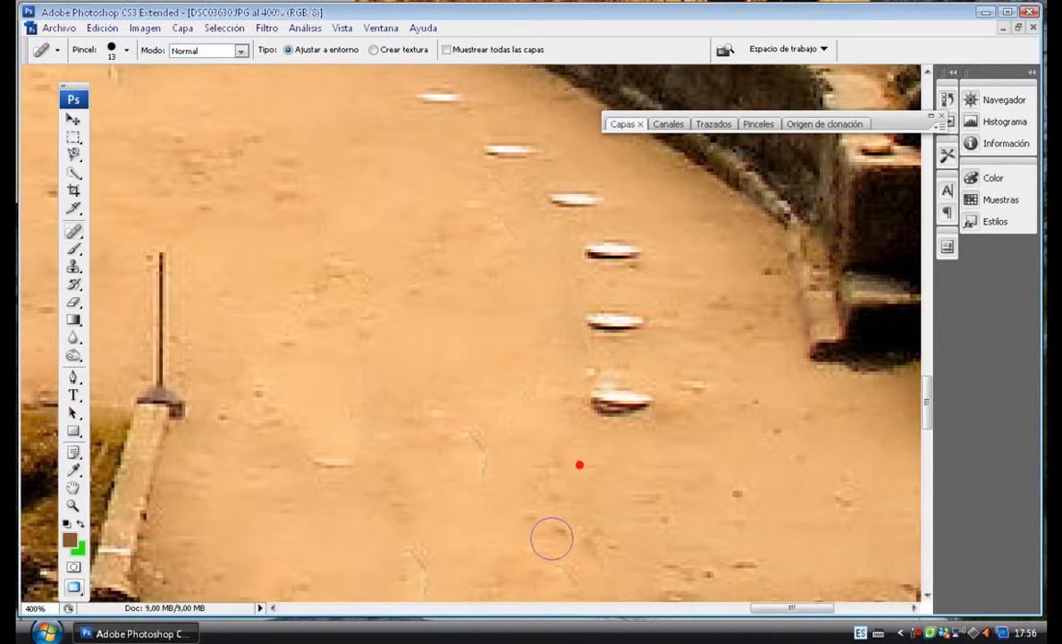
pyautogui.click(555, 534)
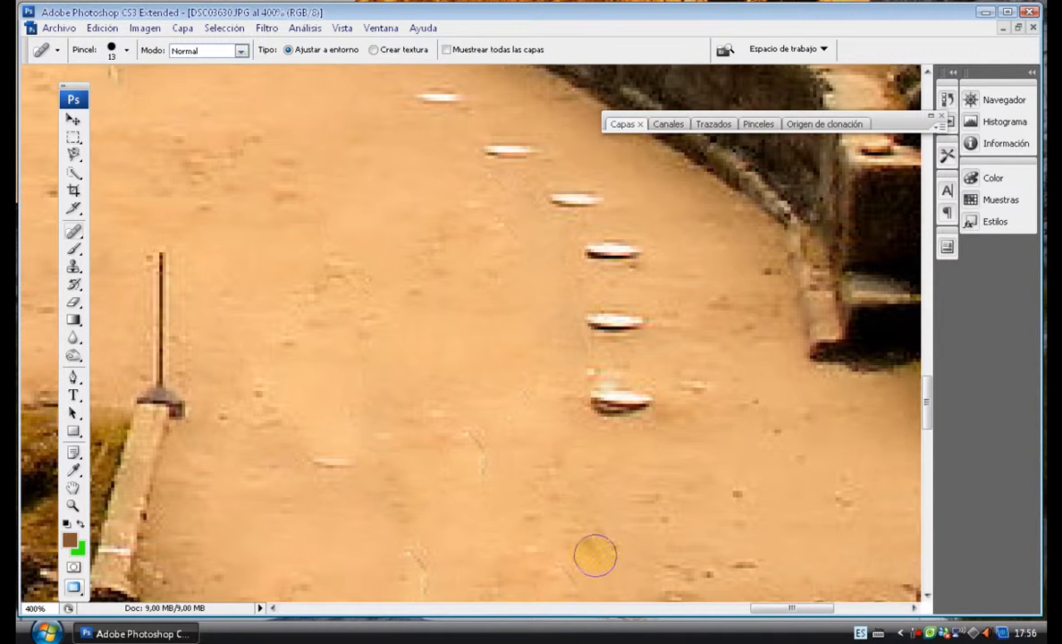
# Step: Spot-heal the marks on the sand above the rope post
pyautogui.scroll(2, 386, 324)
pyautogui.click(289, 266)
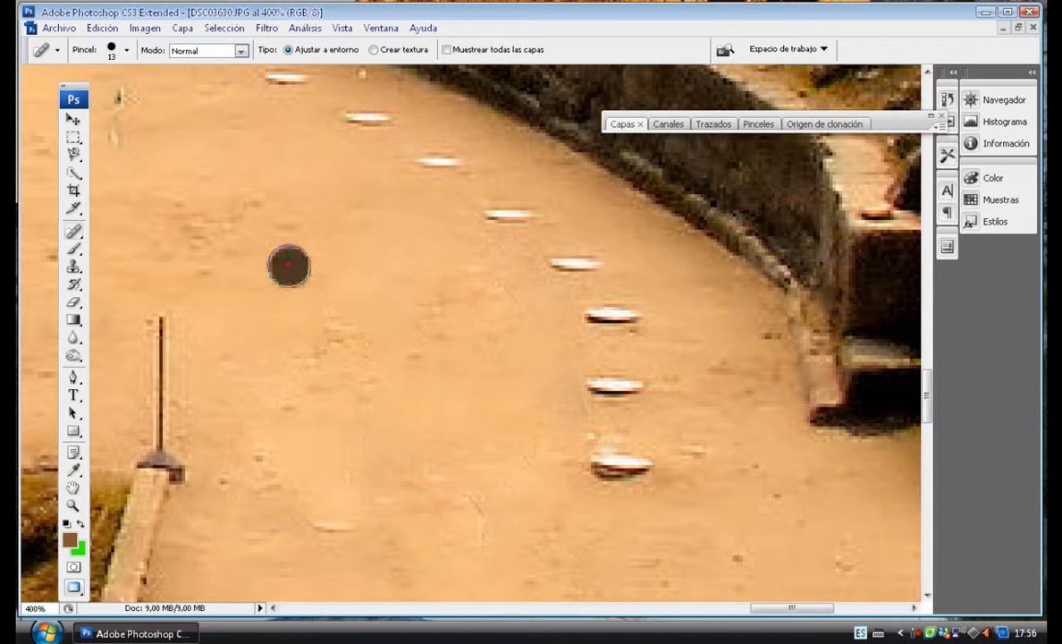
pyautogui.moveTo(199, 155); pyautogui.dragTo(364, 280)
pyautogui.click(283, 227)
pyautogui.click(169, 235)
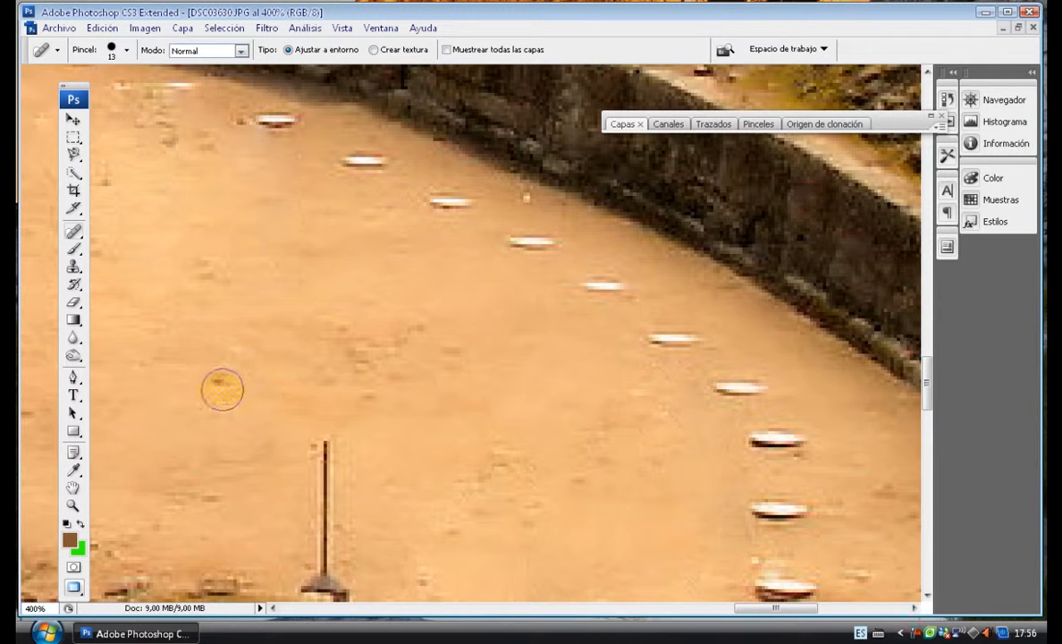
# Step: Spot-heal the blotches and dark specks on the sand near the far wall, then return to 100% zoom
pyautogui.moveTo(186, 236); pyautogui.dragTo(327, 424)
pyautogui.click(289, 305)
pyautogui.click(305, 308)
pyautogui.click(339, 324)
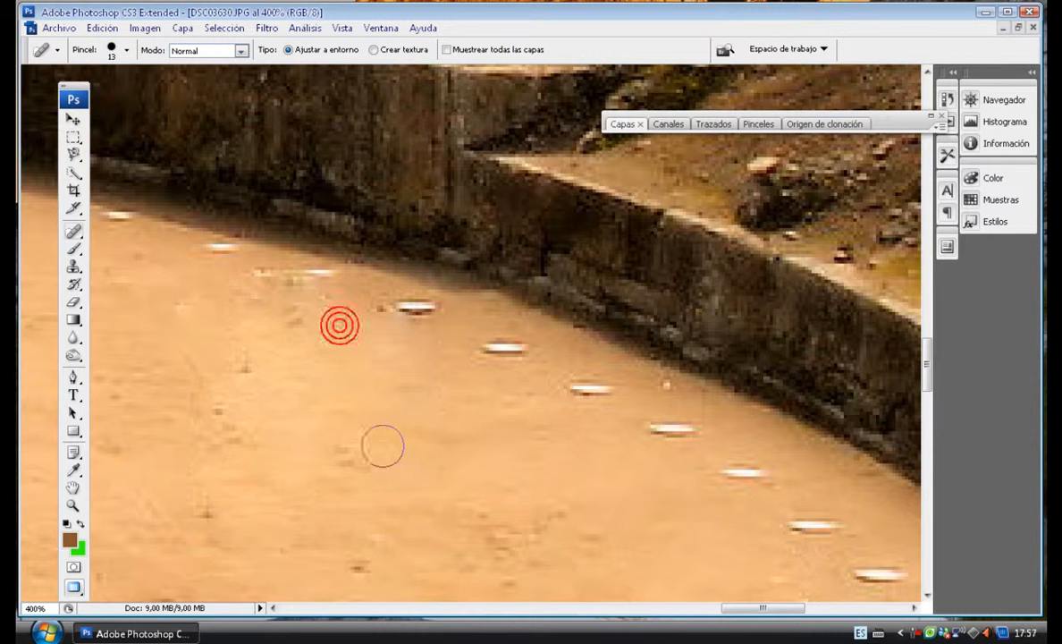
pyautogui.click(302, 318)
pyautogui.click(250, 348)
pyautogui.click(217, 415)
pyautogui.scroll(-3, 268, 417)
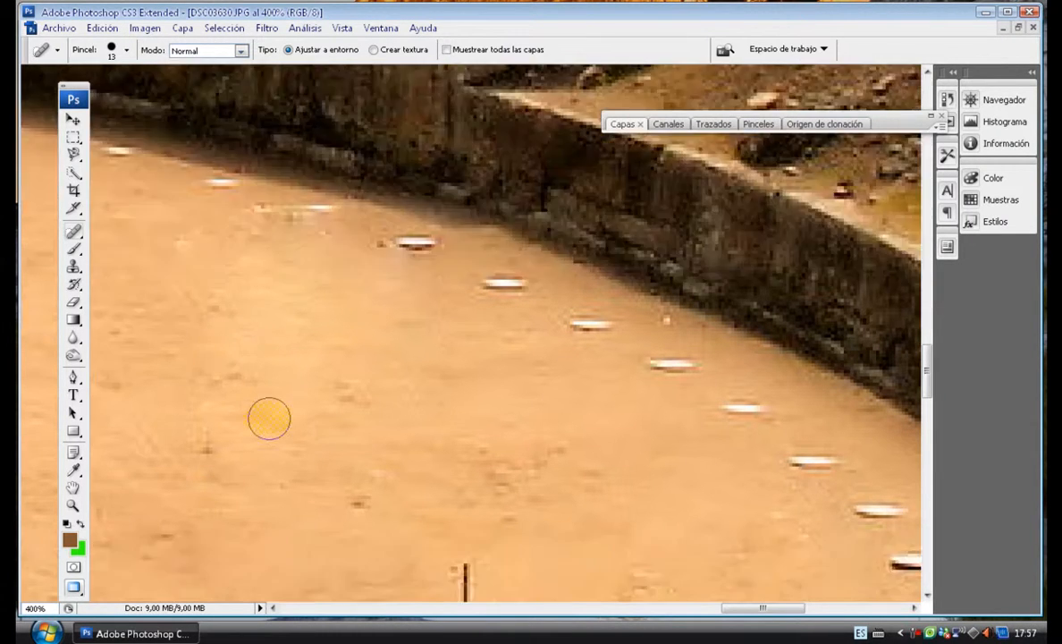
pyautogui.hotkey('ctrl', '-')
pyautogui.hotkey('ctrl', '-')
pyautogui.hotkey('ctrl', '-')
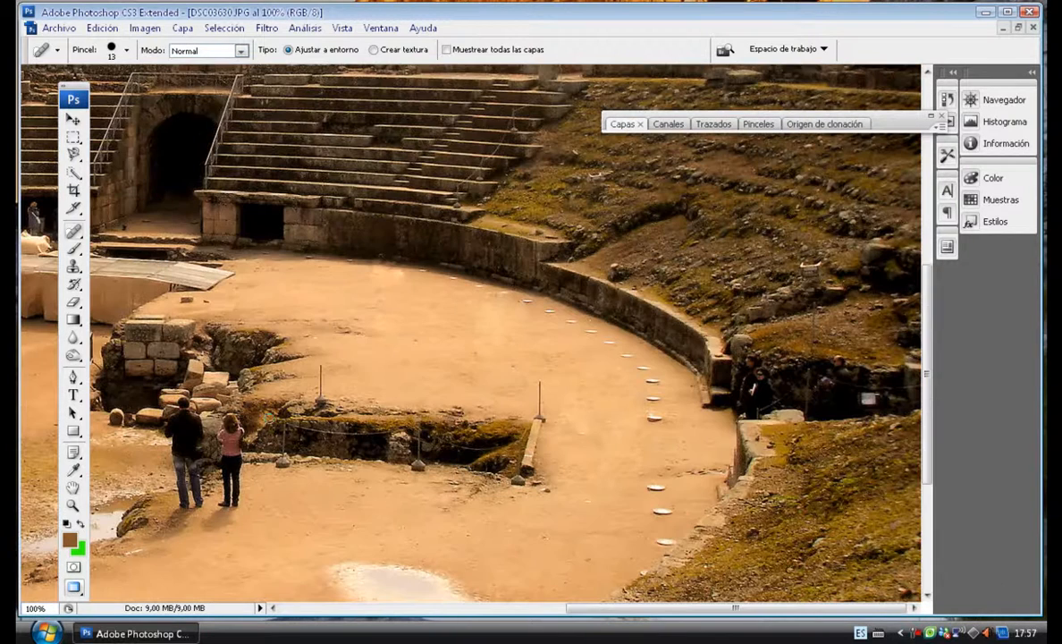